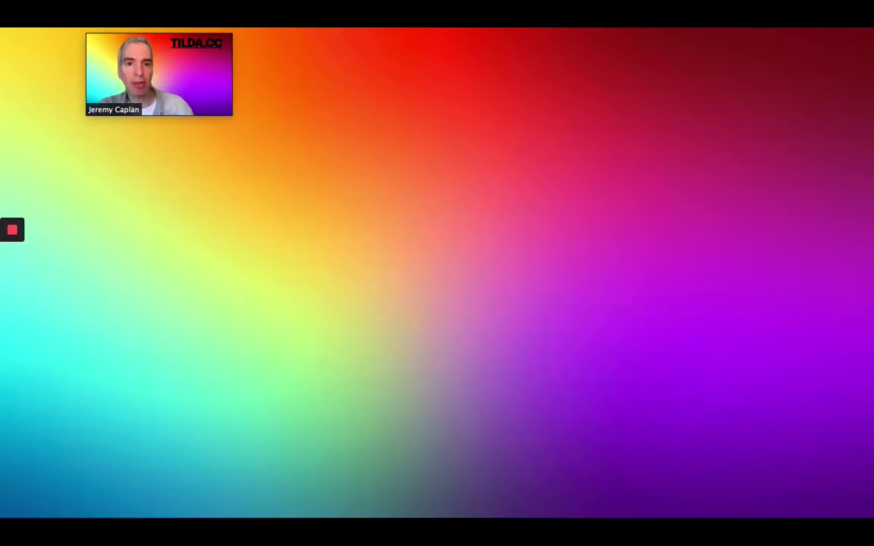
Exit the slideshow, switch to Firefox and look through Tilda's Blog website templates.
{"action": "key", "text": "Escape"}
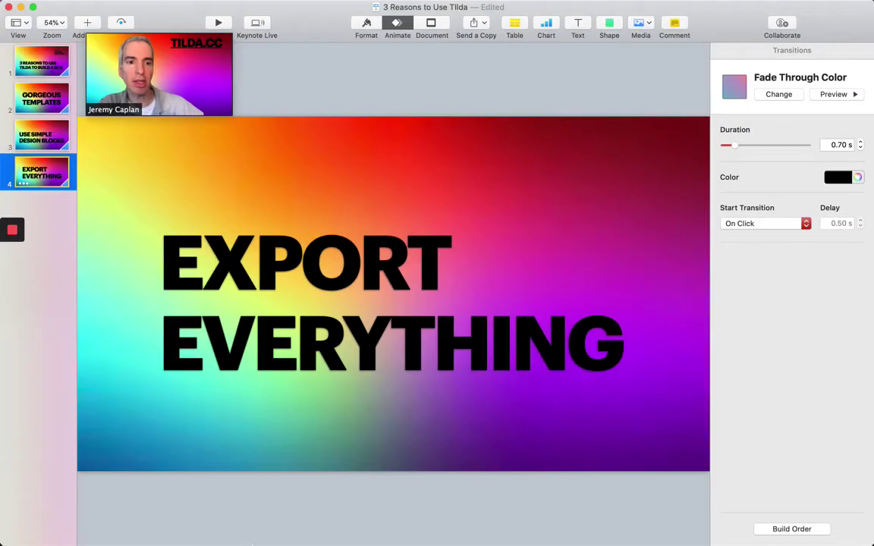
{"action": "left_click", "coordinate": [140, 510]}
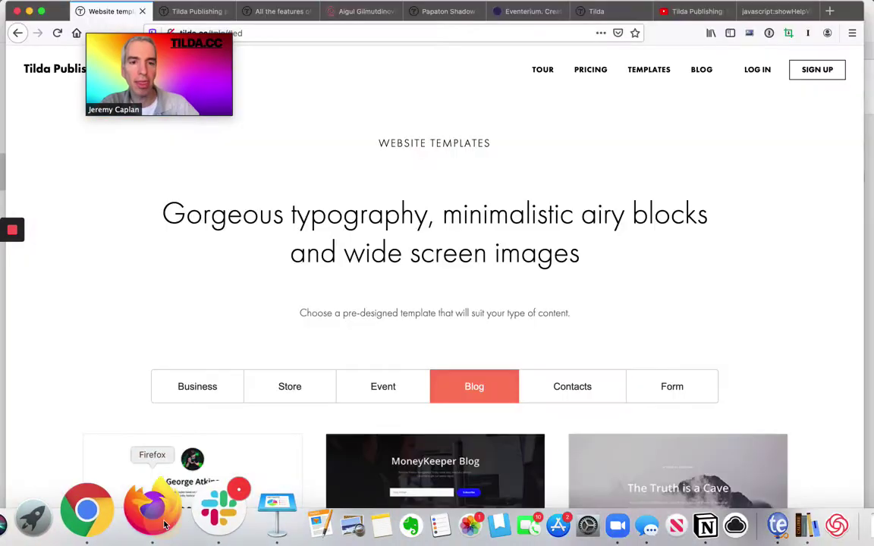
{"action": "scroll", "coordinate": [314, 152], "scroll_direction": "down", "scroll_amount": 3}
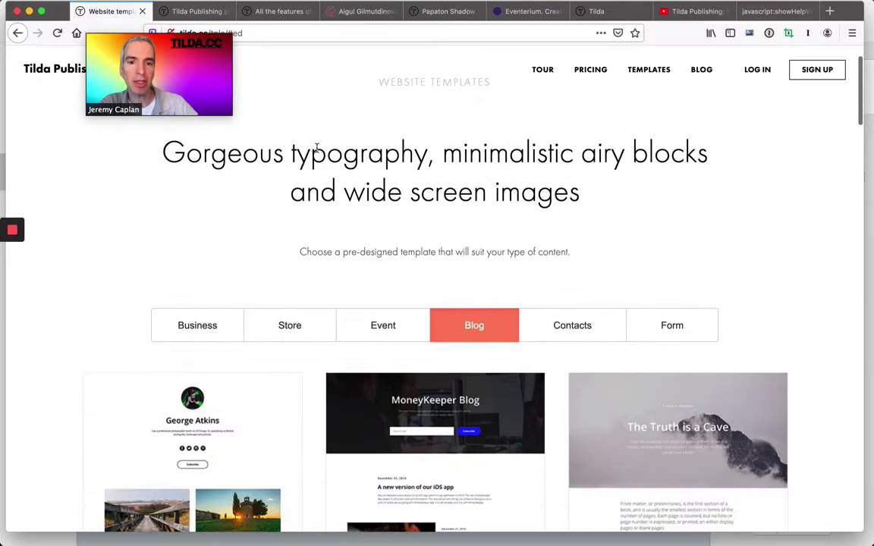
{"action": "scroll", "coordinate": [293, 212], "scroll_direction": "down", "scroll_amount": 2}
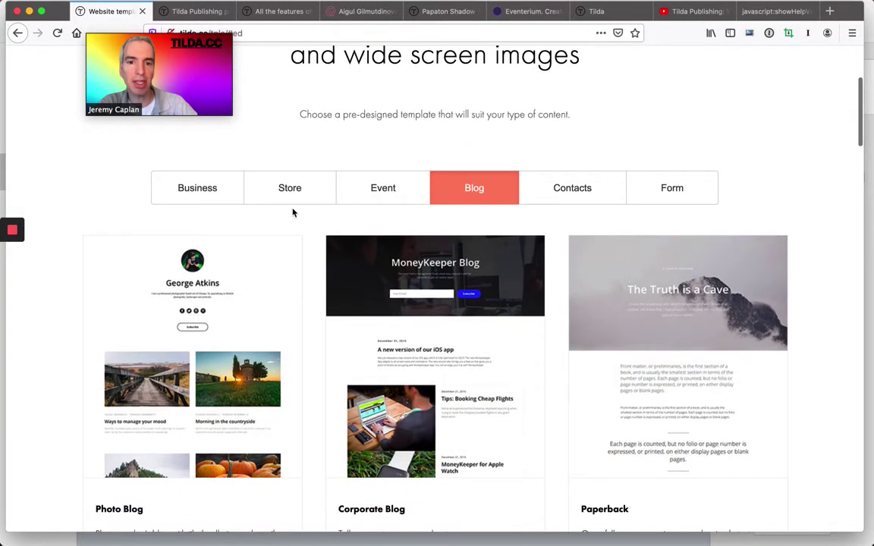
{"action": "scroll", "coordinate": [318, 214], "scroll_direction": "down", "scroll_amount": 3}
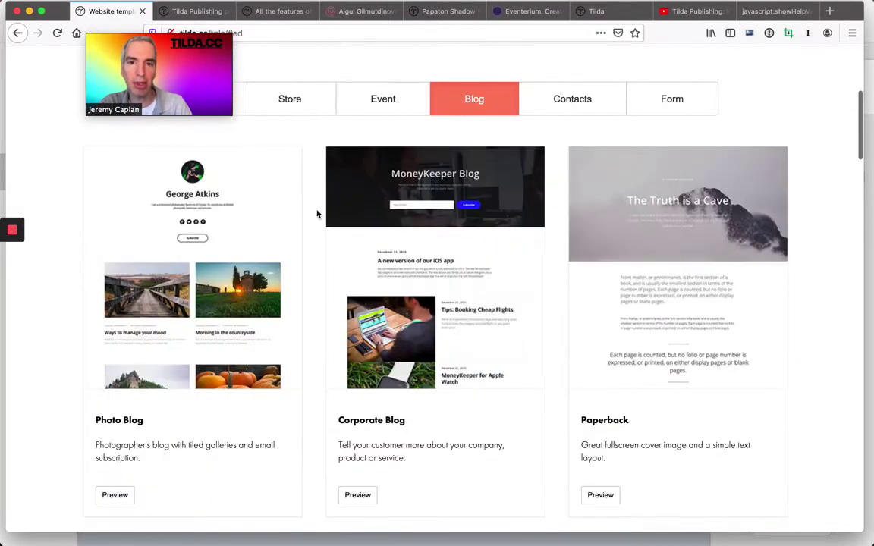
{"action": "scroll", "coordinate": [317, 214], "scroll_direction": "down", "scroll_amount": 2}
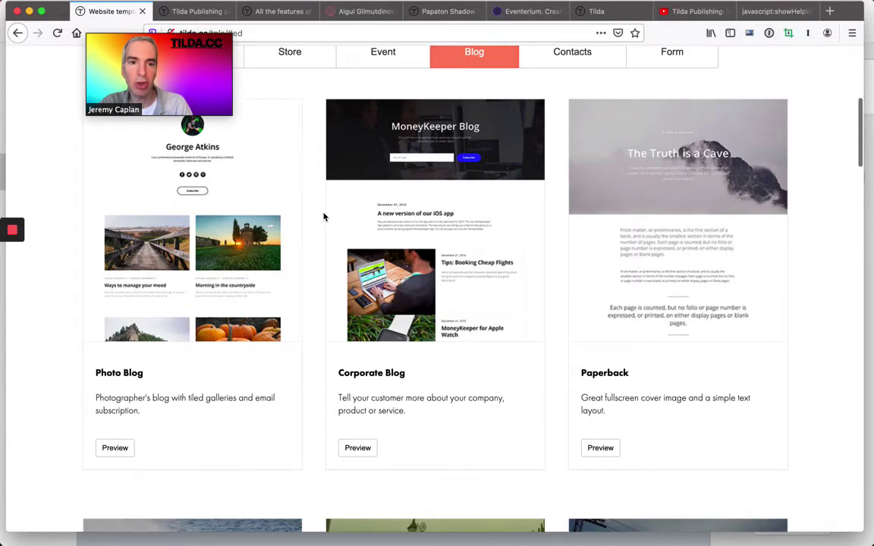
{"action": "scroll", "coordinate": [315, 225], "scroll_direction": "down", "scroll_amount": 2}
{"action": "scroll", "coordinate": [315, 224], "scroll_direction": "down", "scroll_amount": 10}
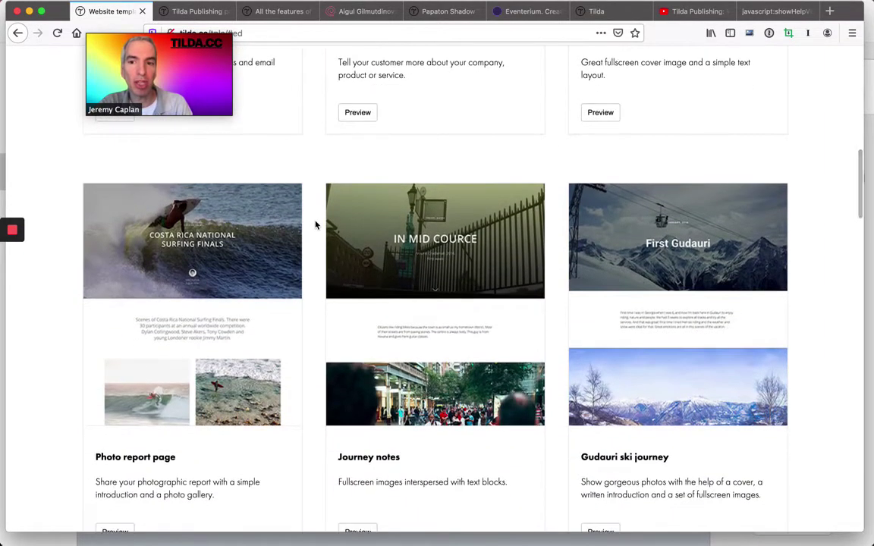
{"action": "scroll", "coordinate": [315, 225], "scroll_direction": "down", "scroll_amount": 10}
{"action": "scroll", "coordinate": [315, 225], "scroll_direction": "down", "scroll_amount": 4}
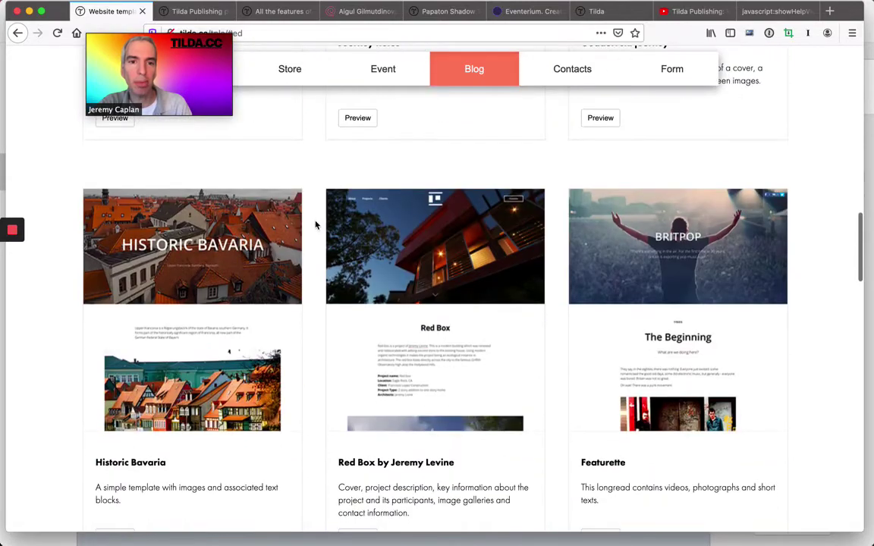
{"action": "scroll", "coordinate": [315, 225], "scroll_direction": "down", "scroll_amount": 3}
{"action": "scroll", "coordinate": [316, 224], "scroll_direction": "down", "scroll_amount": 9}
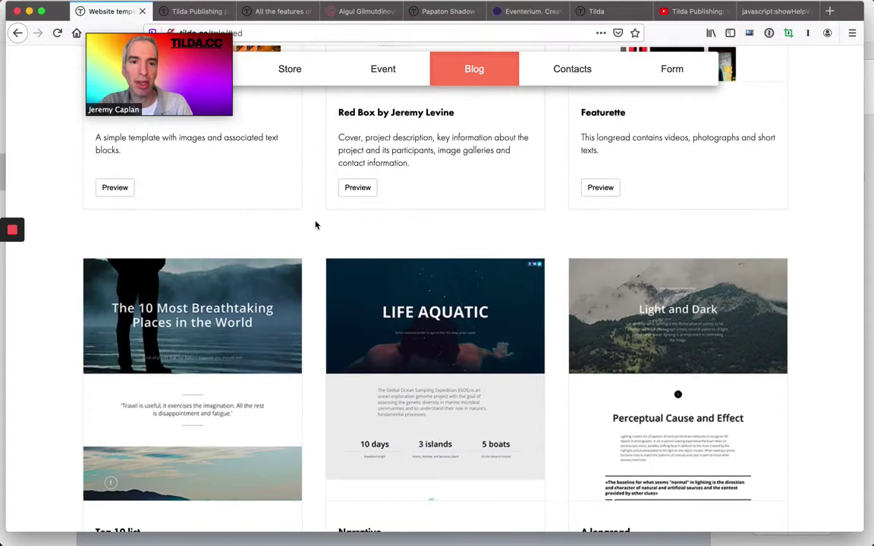
Show the Event category of the website templates and look through its conference, meetup, hackathon and festival designs.
{"action": "scroll", "coordinate": [316, 224], "scroll_direction": "up", "scroll_amount": 15}
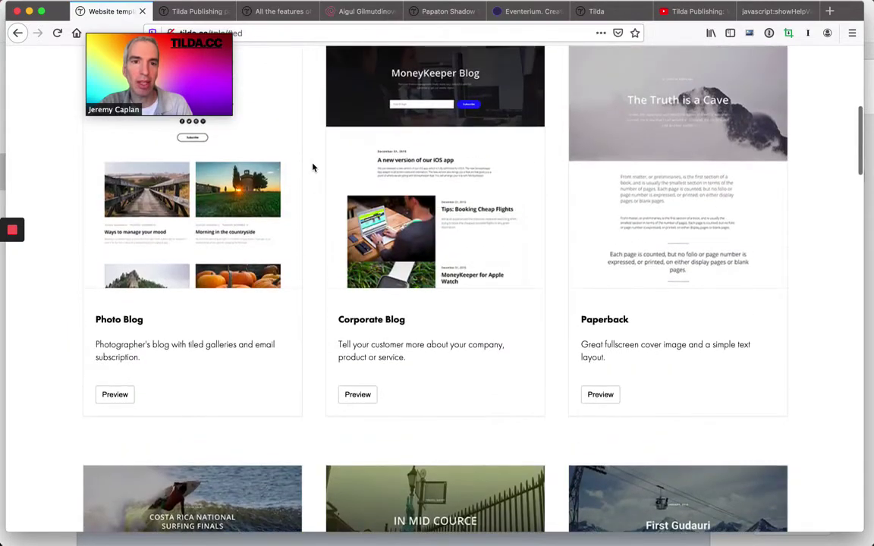
{"action": "scroll", "coordinate": [311, 165], "scroll_direction": "up", "scroll_amount": 10}
{"action": "left_click", "coordinate": [386, 311]}
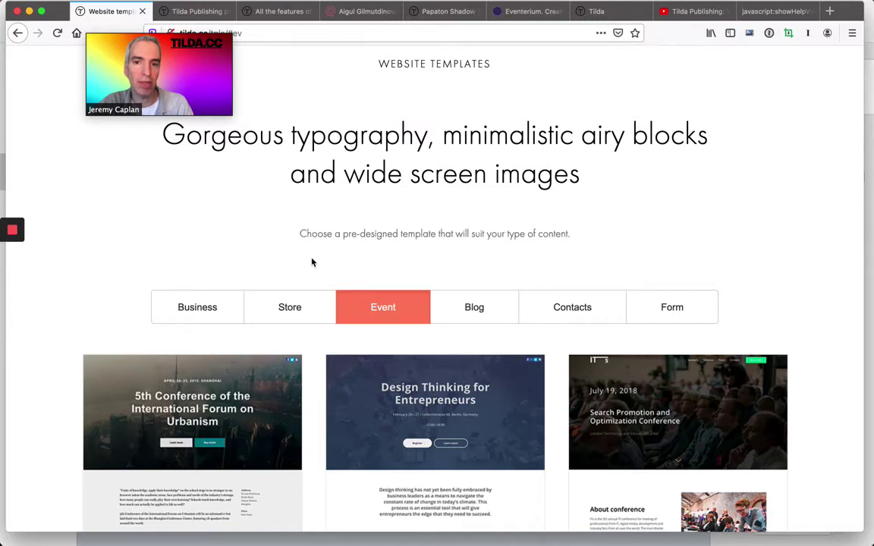
{"action": "scroll", "coordinate": [311, 258], "scroll_direction": "down", "scroll_amount": 1}
{"action": "scroll", "coordinate": [312, 262], "scroll_direction": "down", "scroll_amount": 5}
{"action": "scroll", "coordinate": [312, 262], "scroll_direction": "down", "scroll_amount": 1}
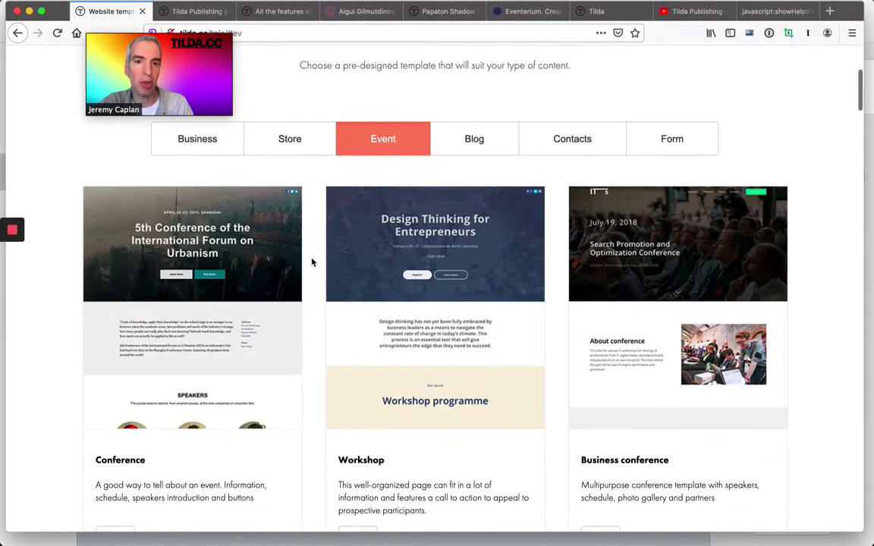
{"action": "scroll", "coordinate": [311, 262], "scroll_direction": "down", "scroll_amount": 2}
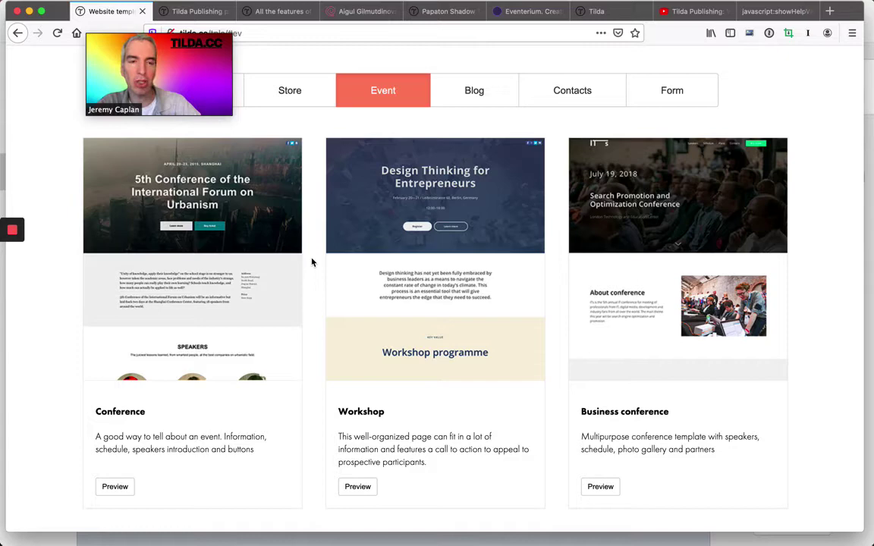
{"action": "scroll", "coordinate": [312, 262], "scroll_direction": "down", "scroll_amount": 6}
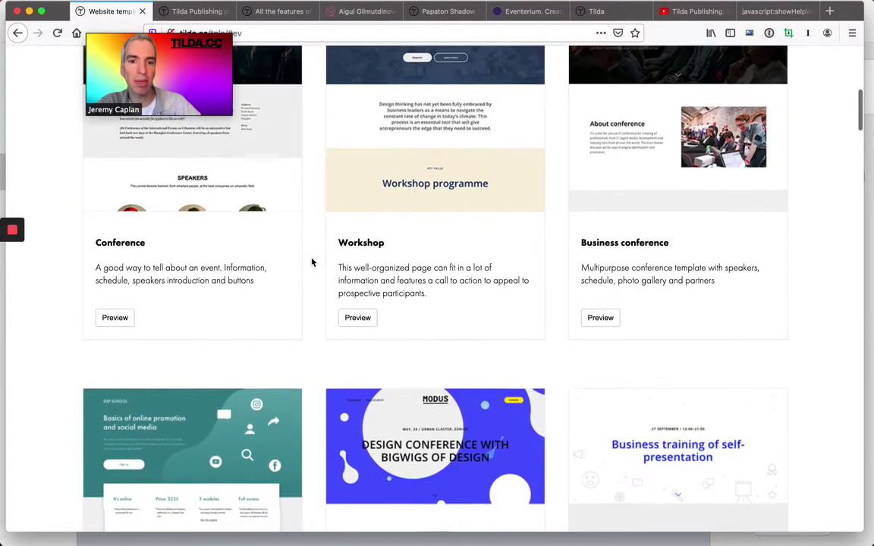
{"action": "scroll", "coordinate": [311, 262], "scroll_direction": "up", "scroll_amount": 2}
{"action": "scroll", "coordinate": [311, 263], "scroll_direction": "down", "scroll_amount": 2}
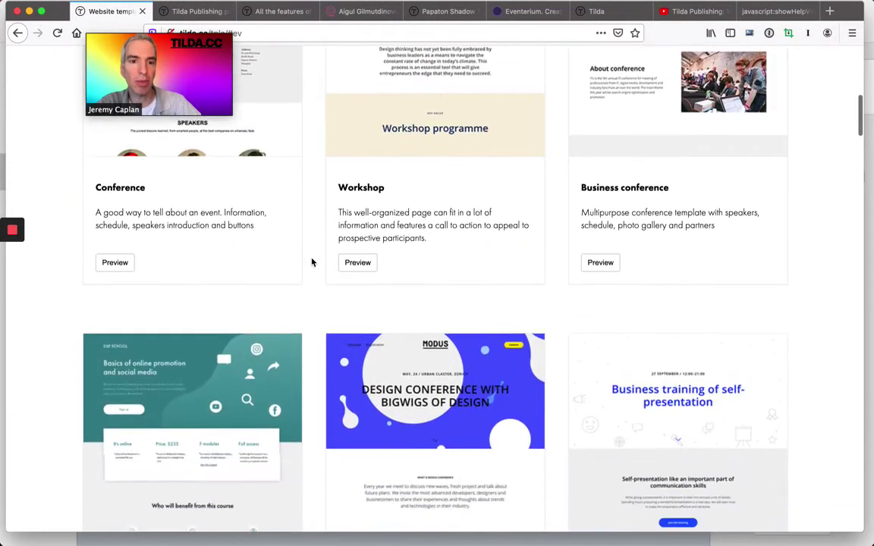
{"action": "scroll", "coordinate": [312, 262], "scroll_direction": "down", "scroll_amount": 5}
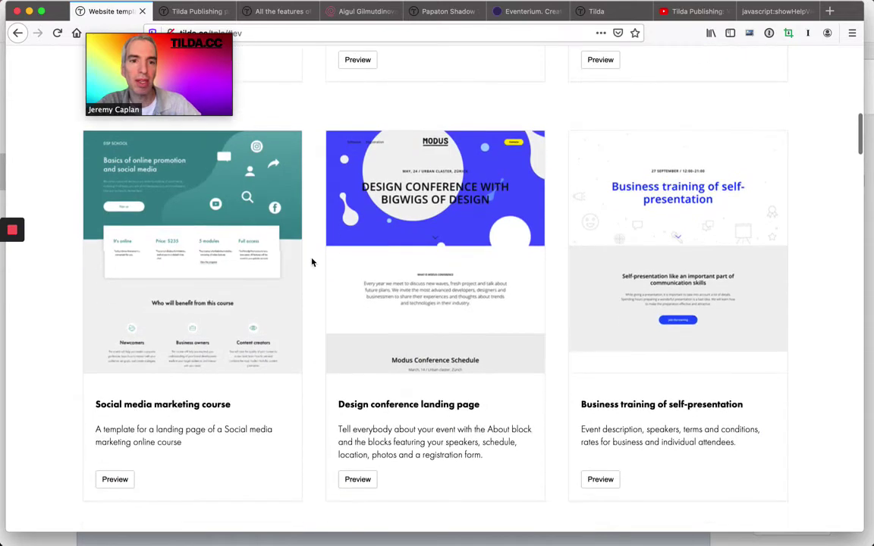
{"action": "scroll", "coordinate": [312, 263], "scroll_direction": "down", "scroll_amount": 3}
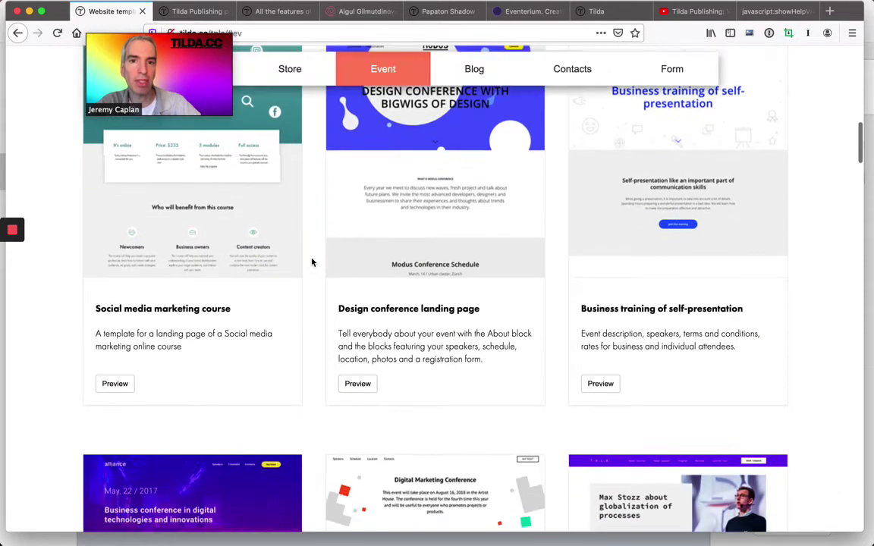
{"action": "scroll", "coordinate": [312, 263], "scroll_direction": "down", "scroll_amount": 5}
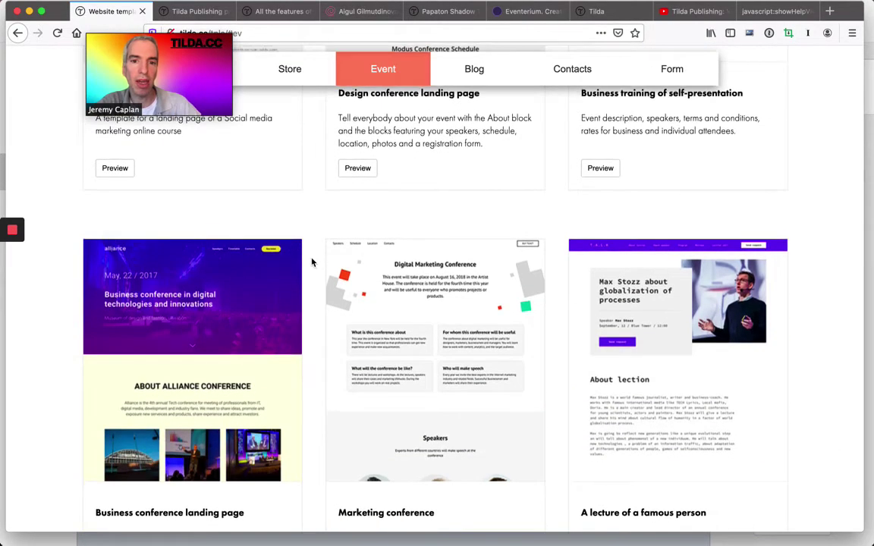
{"action": "scroll", "coordinate": [312, 262], "scroll_direction": "down", "scroll_amount": 2}
{"action": "scroll", "coordinate": [312, 262], "scroll_direction": "down", "scroll_amount": 2}
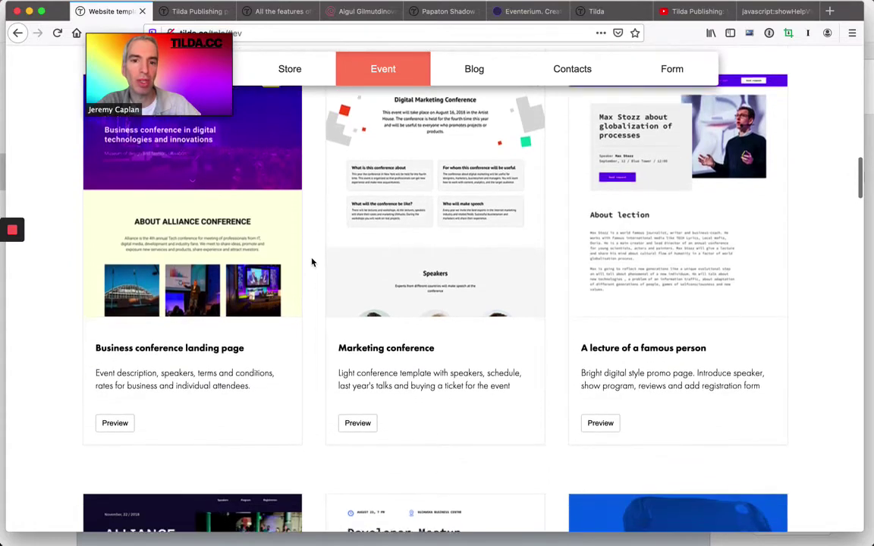
{"action": "scroll", "coordinate": [312, 263], "scroll_direction": "down", "scroll_amount": 5}
{"action": "scroll", "coordinate": [312, 263], "scroll_direction": "down", "scroll_amount": 4}
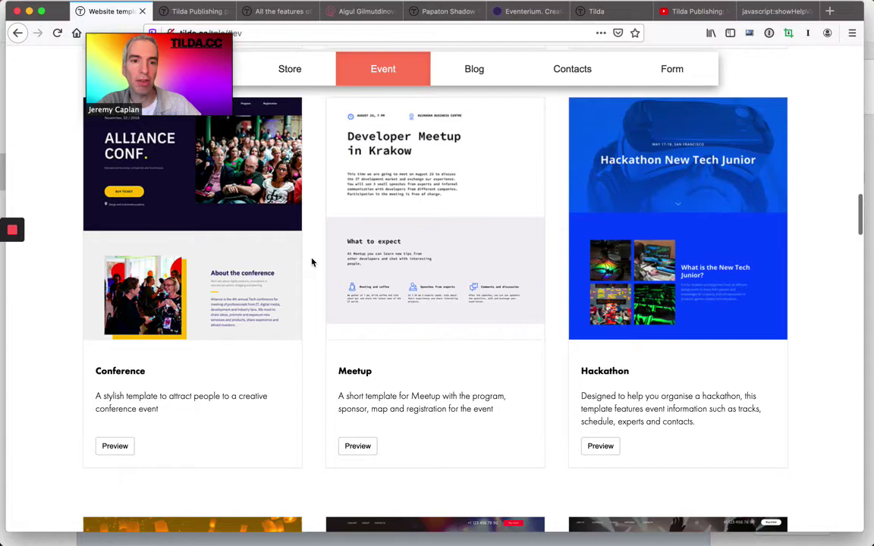
{"action": "scroll", "coordinate": [311, 262], "scroll_direction": "down", "scroll_amount": 4}
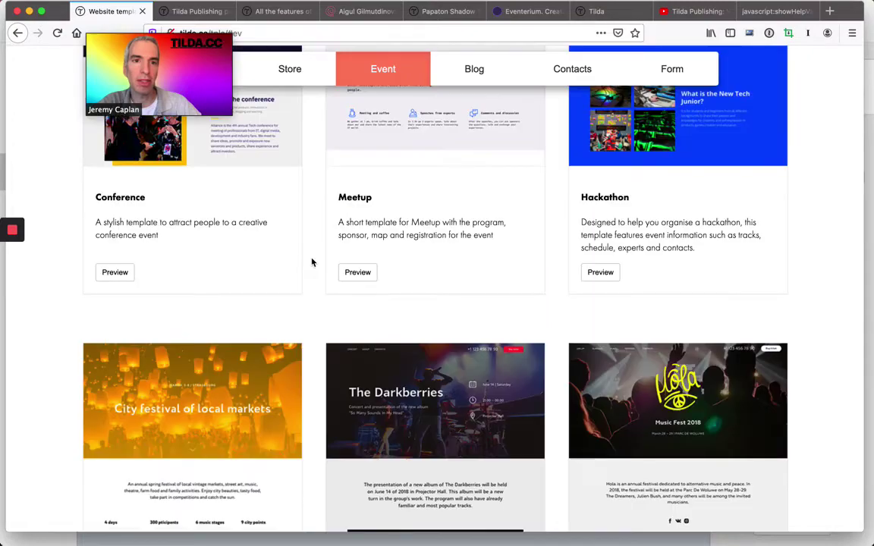
View the Store category of the templates, followed by the Business category.
{"action": "left_click", "coordinate": [285, 81]}
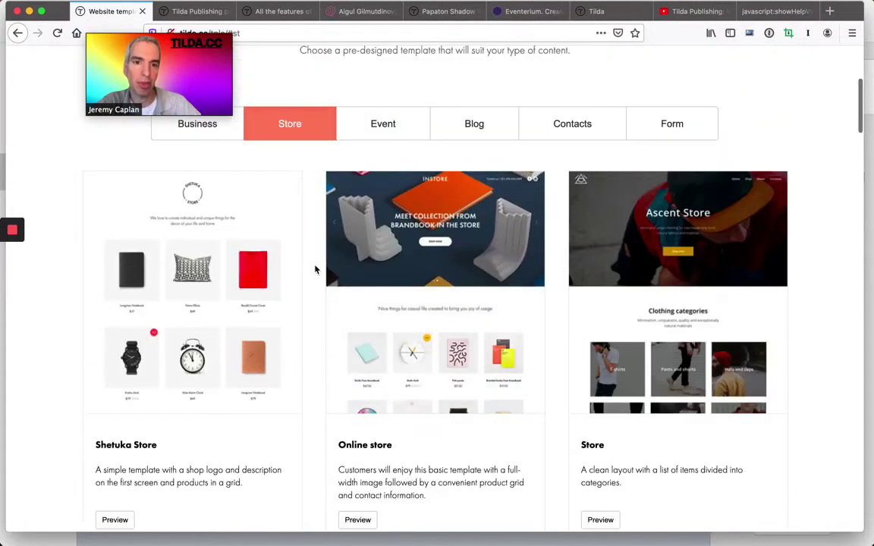
{"action": "scroll", "coordinate": [315, 269], "scroll_direction": "up", "scroll_amount": 3}
{"action": "left_click", "coordinate": [223, 312]}
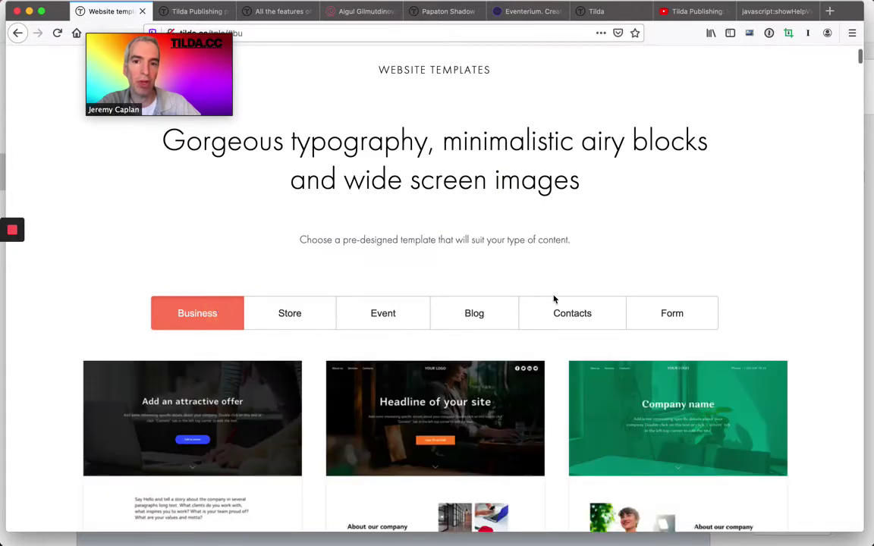
Show the Contacts category and look through its personal cover page templates.
{"action": "left_click", "coordinate": [561, 315]}
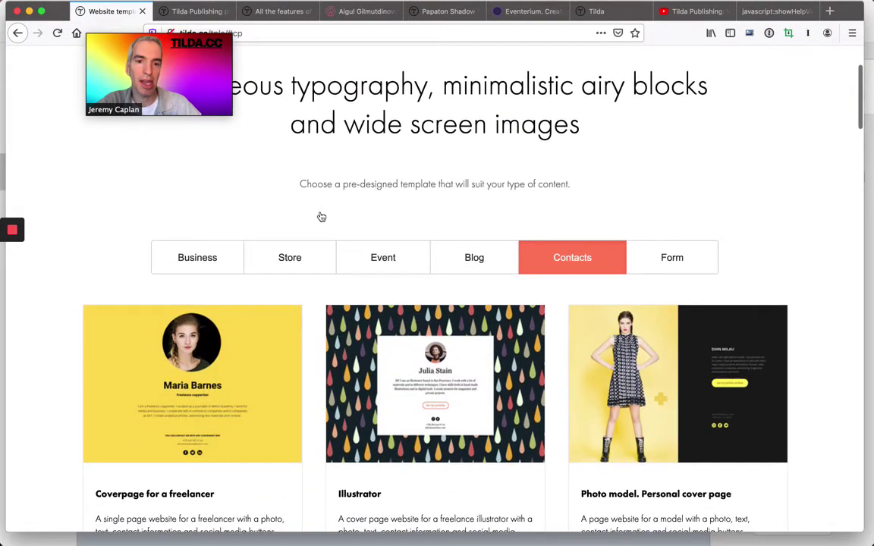
{"action": "scroll", "coordinate": [322, 217], "scroll_direction": "down", "scroll_amount": 5}
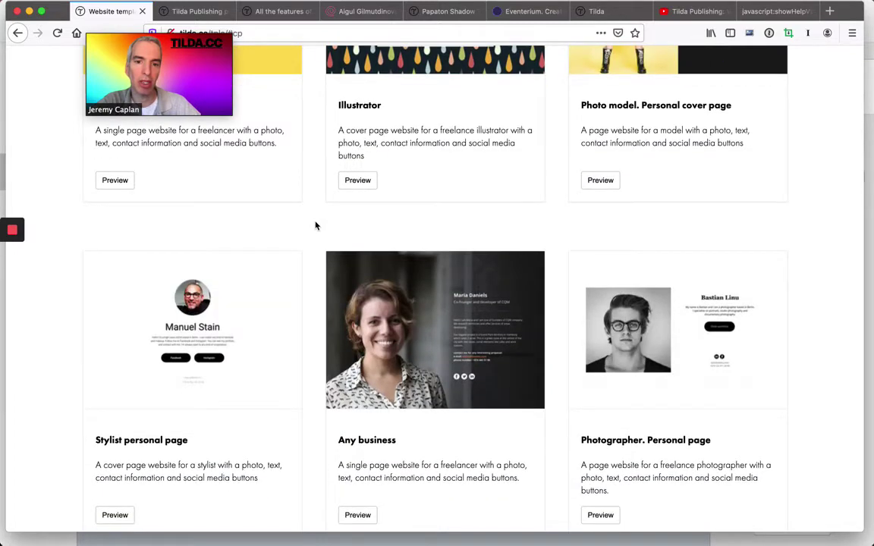
{"action": "scroll", "coordinate": [316, 226], "scroll_direction": "up", "scroll_amount": 5}
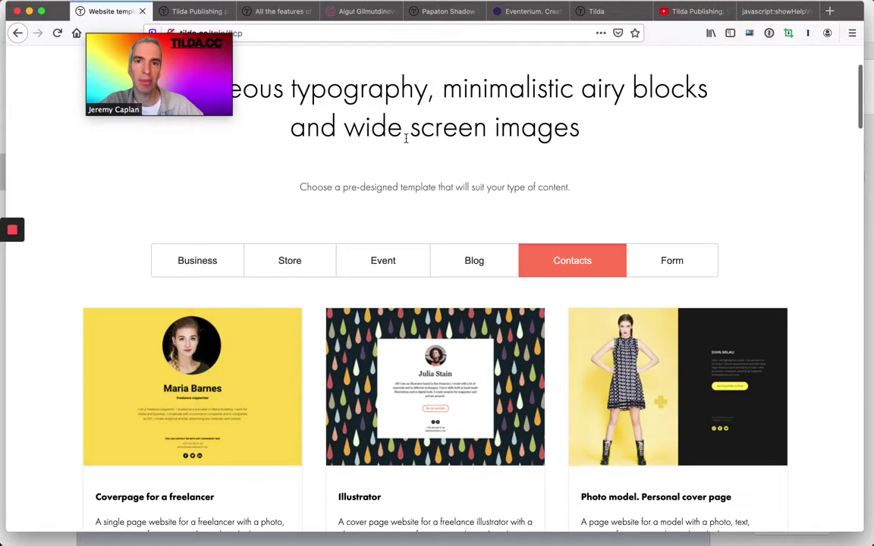
Bring up the open Eventerium example site and examine its Online events section.
{"action": "left_click", "coordinate": [529, 21]}
{"action": "scroll", "coordinate": [394, 164], "scroll_direction": "down", "scroll_amount": 2}
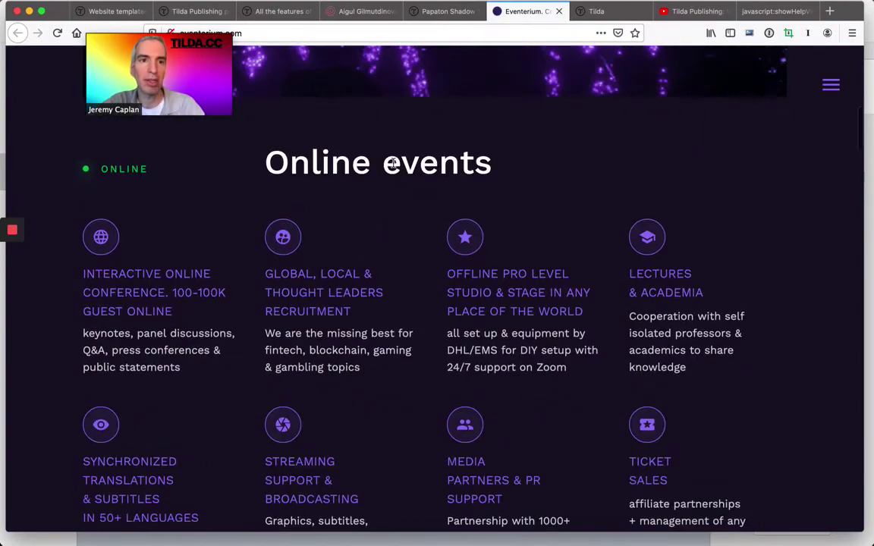
{"action": "scroll", "coordinate": [393, 165], "scroll_direction": "down", "scroll_amount": 2}
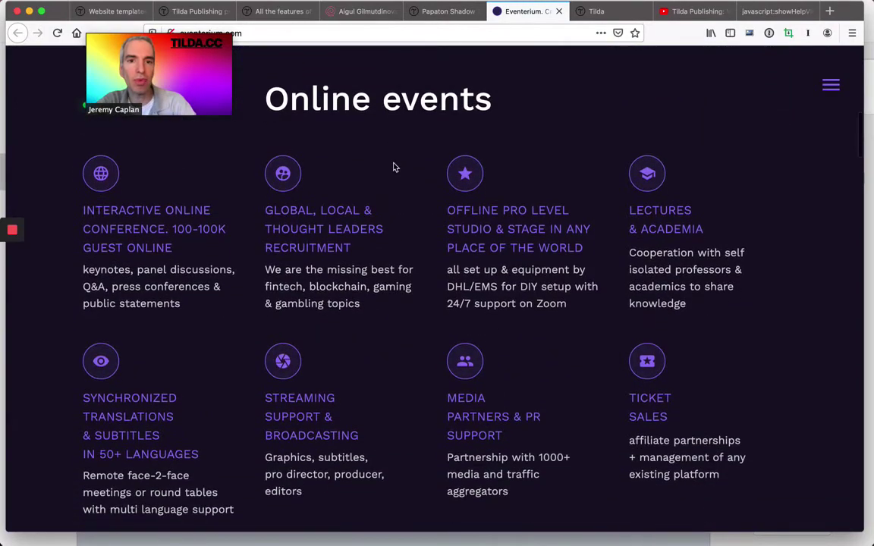
Go to the open Papaton Shadow Theater example site and look over its cover and product introduction sections.
{"action": "key", "text": "ctrl+shift+Tab"}
{"action": "scroll", "coordinate": [451, 352], "scroll_direction": "up", "scroll_amount": 10}
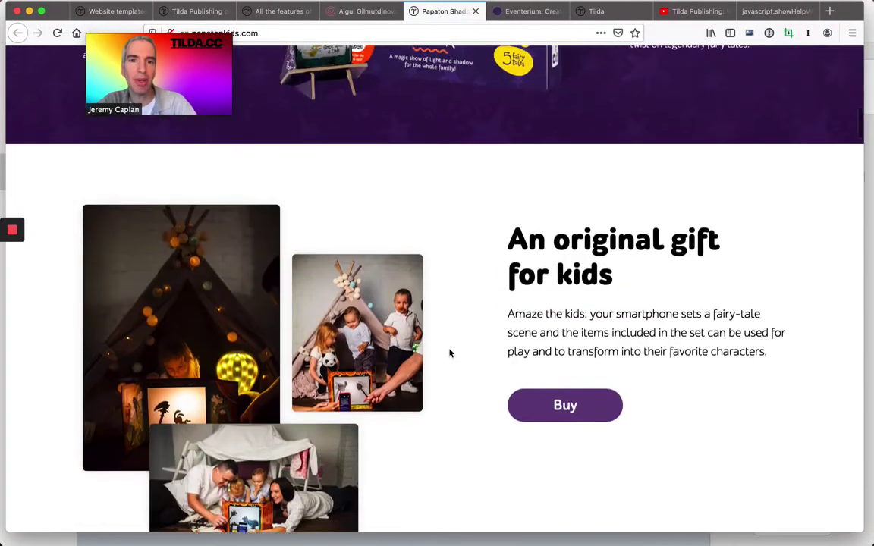
{"action": "scroll", "coordinate": [450, 353], "scroll_direction": "up", "scroll_amount": 5}
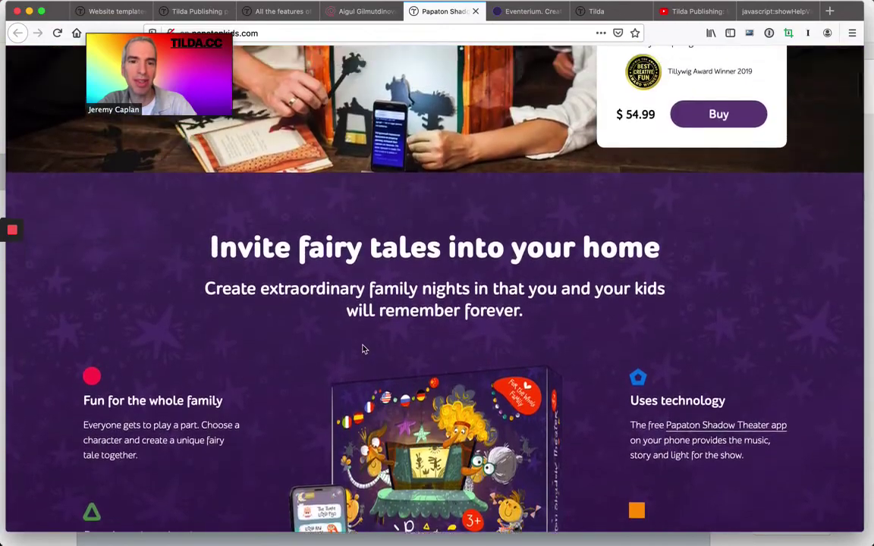
{"action": "scroll", "coordinate": [362, 349], "scroll_direction": "down", "scroll_amount": 5}
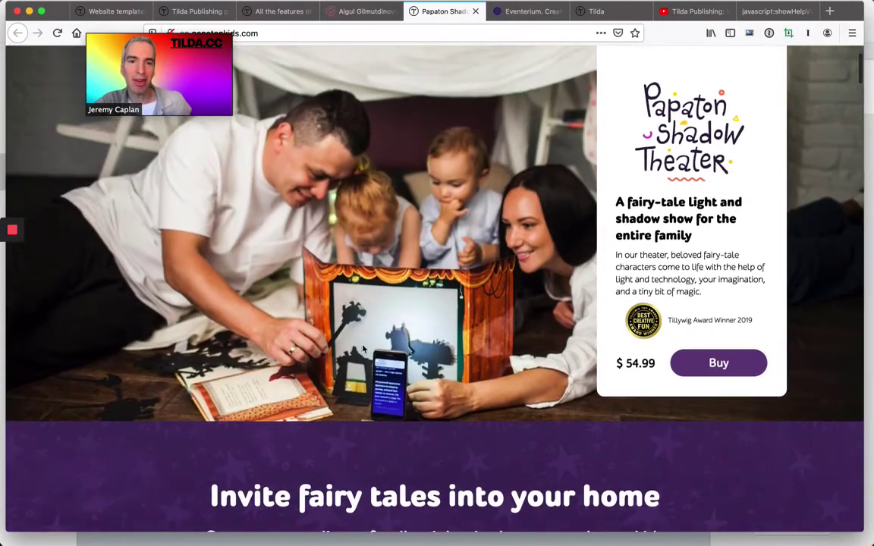
{"action": "scroll", "coordinate": [364, 349], "scroll_direction": "down", "scroll_amount": 2}
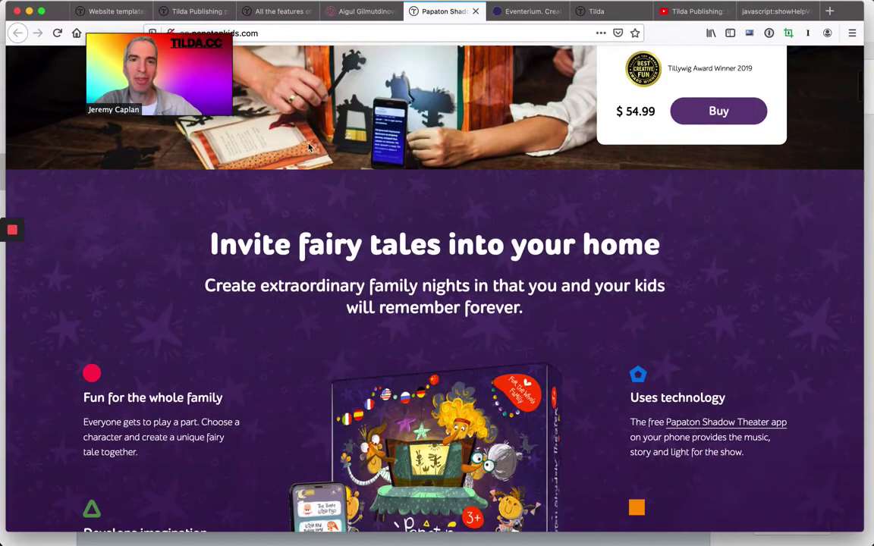
Bring up the open designer portfolio site at aigul.pro and look through its grid of projects.
{"action": "left_click", "coordinate": [345, 14]}
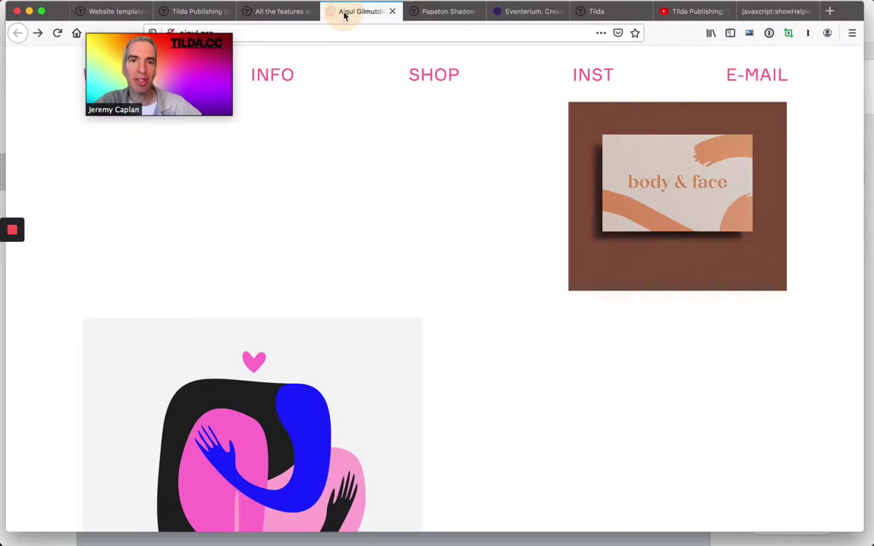
{"action": "scroll", "coordinate": [366, 279], "scroll_direction": "down", "scroll_amount": 10}
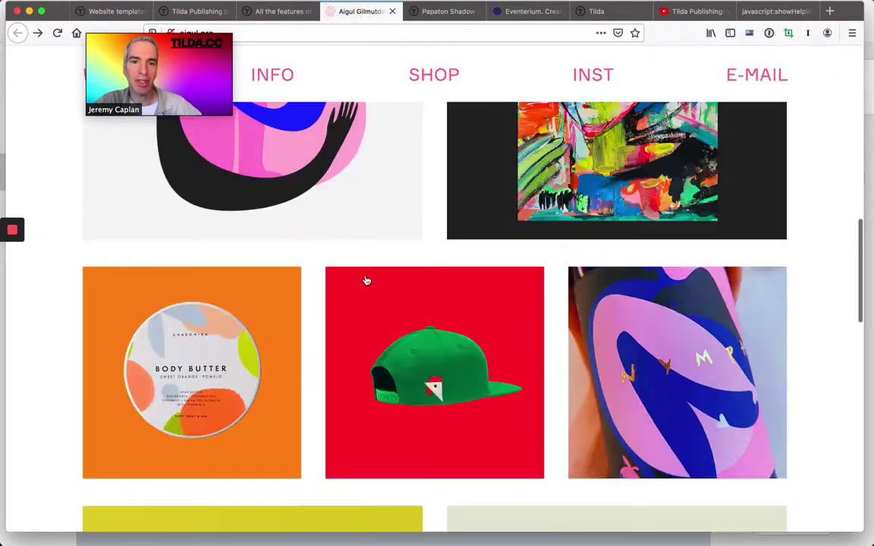
{"action": "scroll", "coordinate": [366, 281], "scroll_direction": "down", "scroll_amount": 3}
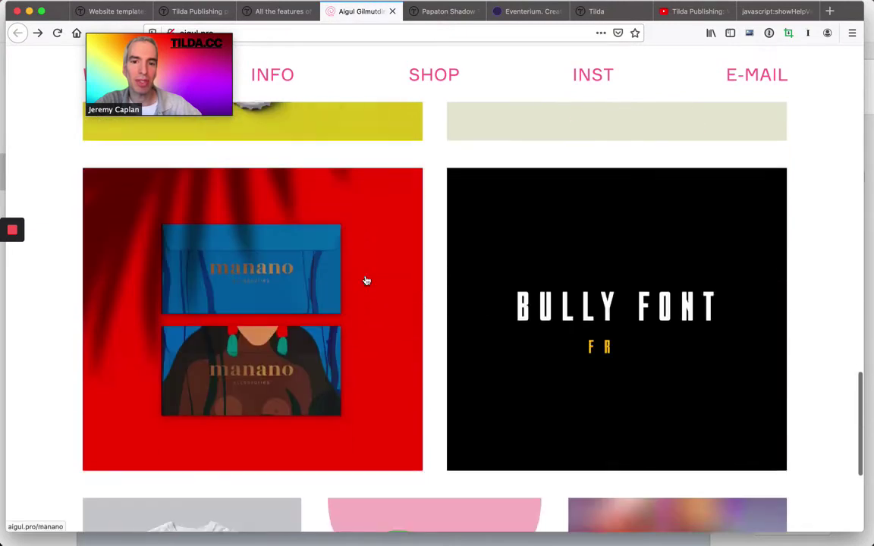
Return to Tilda's new page template gallery and create a page from the Blank page template.
{"action": "scroll", "coordinate": [367, 280], "scroll_direction": "up", "scroll_amount": 5}
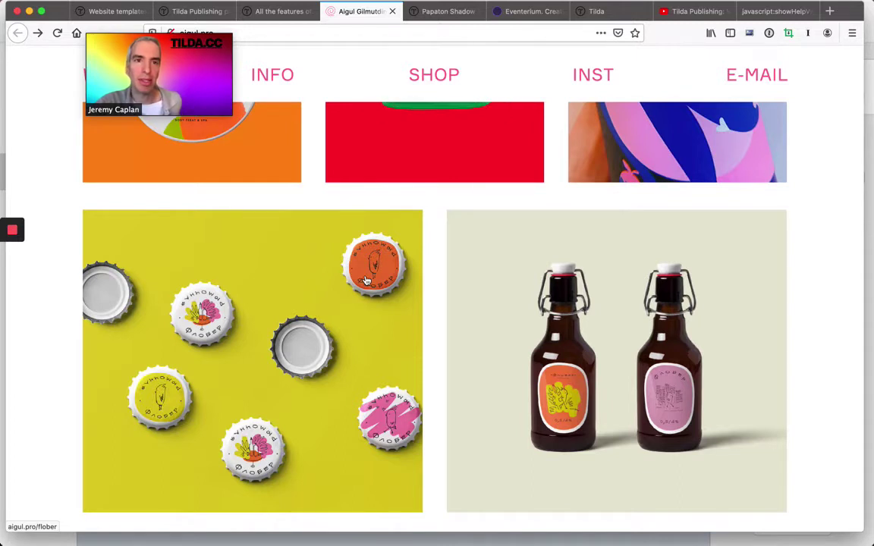
{"action": "left_click", "coordinate": [611, 13]}
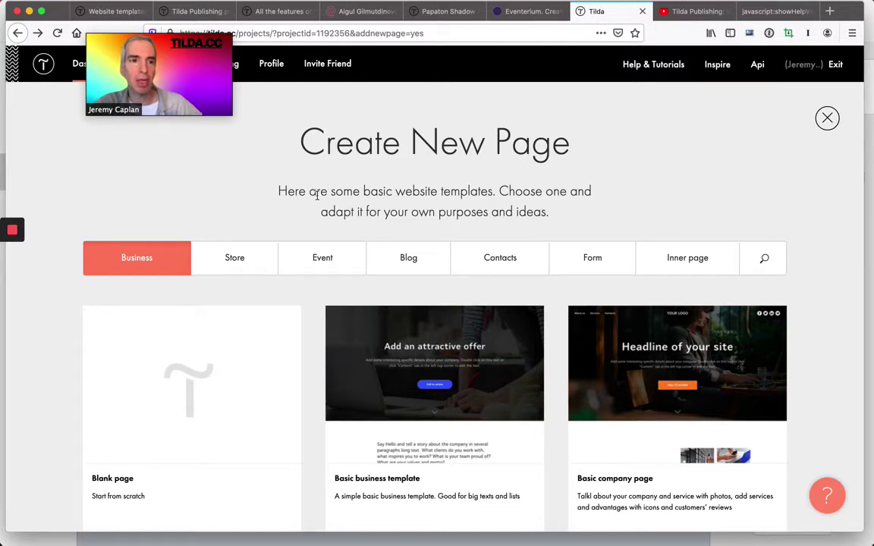
{"action": "left_click", "coordinate": [191, 389]}
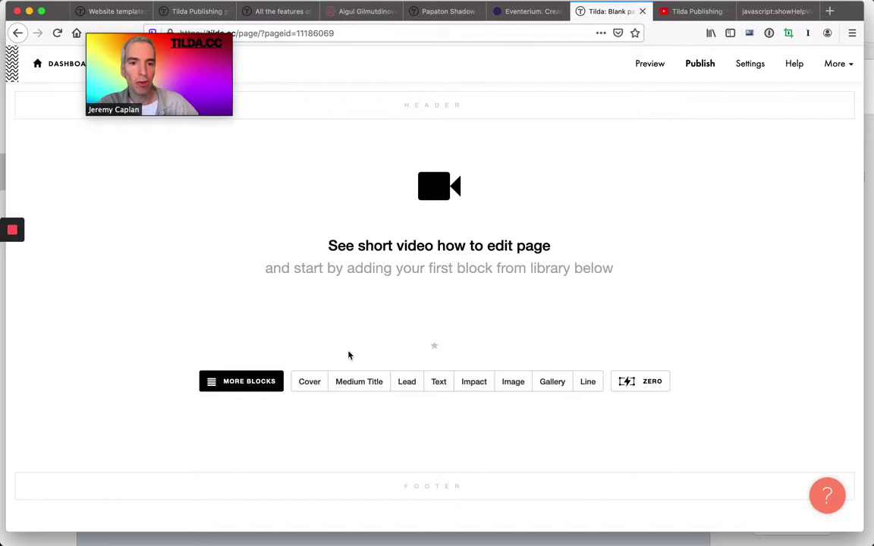
Add a cover block to the blank page and change its layout to CR04: Cover with title and subtitle.
{"action": "left_click", "coordinate": [310, 383]}
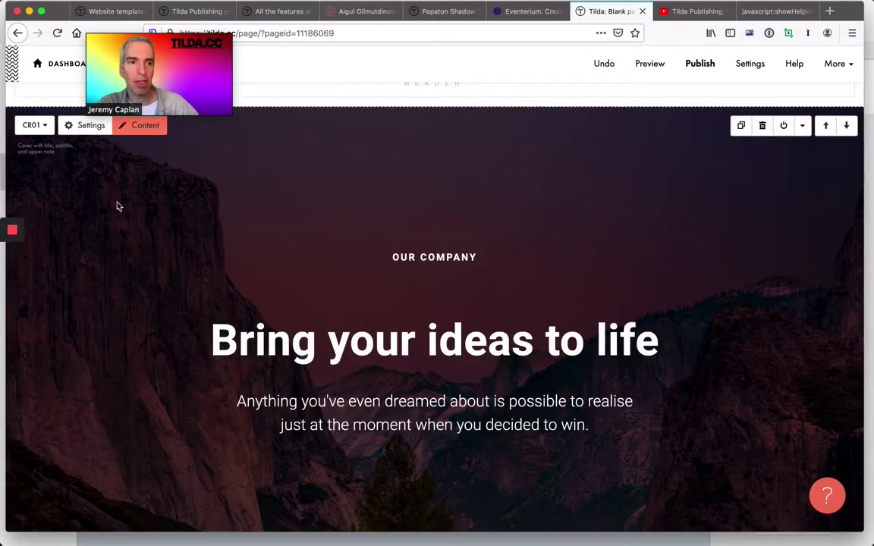
{"action": "scroll", "coordinate": [173, 302], "scroll_direction": "up", "scroll_amount": 1}
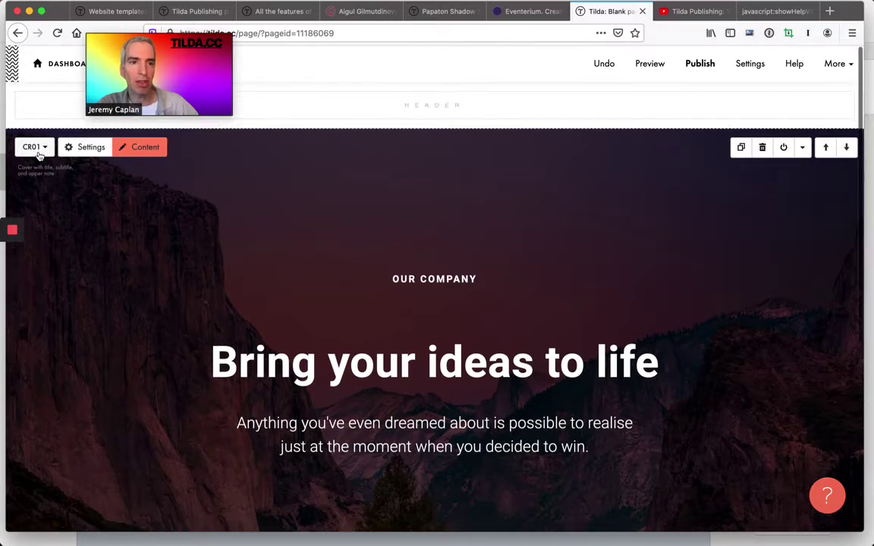
{"action": "left_click", "coordinate": [34, 147]}
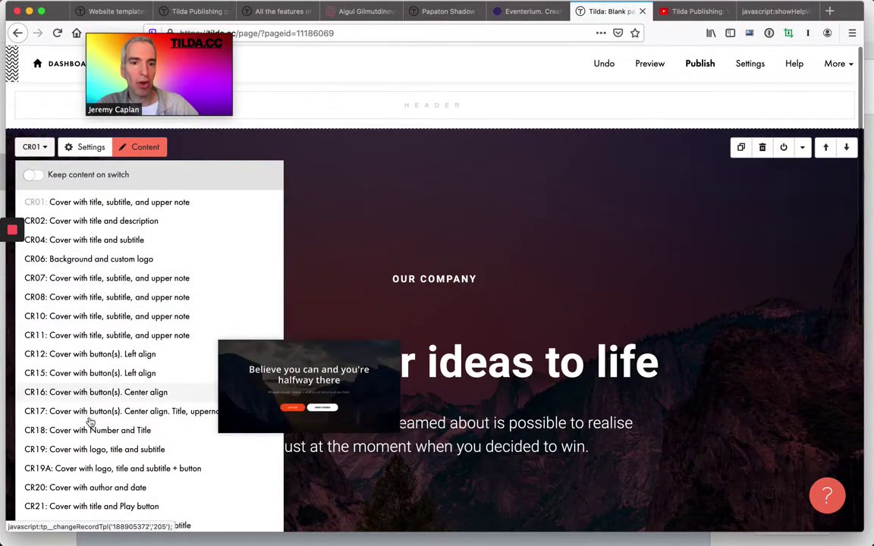
{"action": "left_click", "coordinate": [85, 241]}
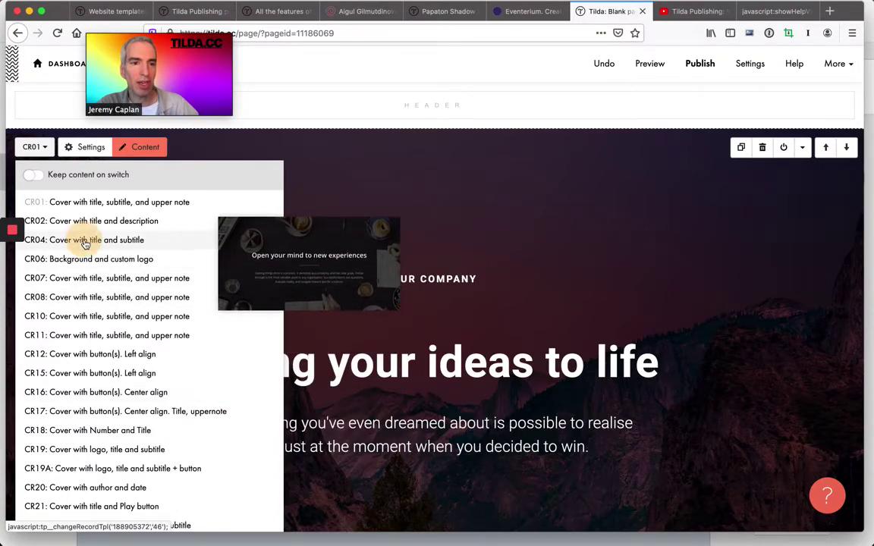
Replace the cover's title with "The Best Children's Books of the Year".
{"action": "triple_click", "coordinate": [292, 322]}
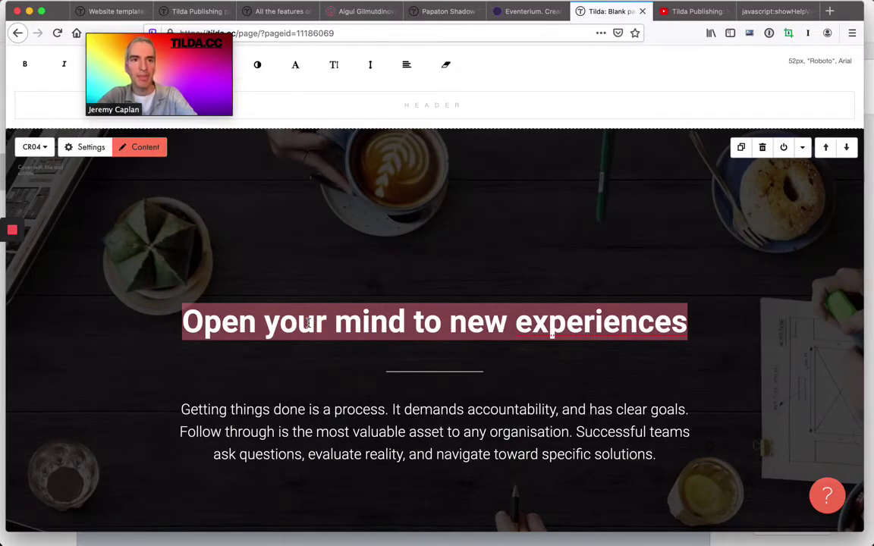
{"action": "type", "text": "The Best Child"}
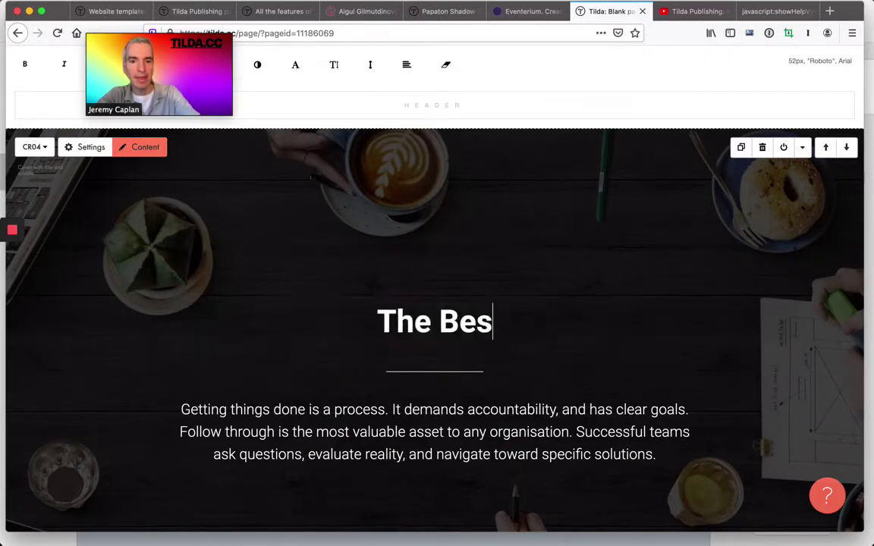
{"action": "key", "text": "BackSpace"}
{"action": "type", "text": "ldren's Books of the Year"}
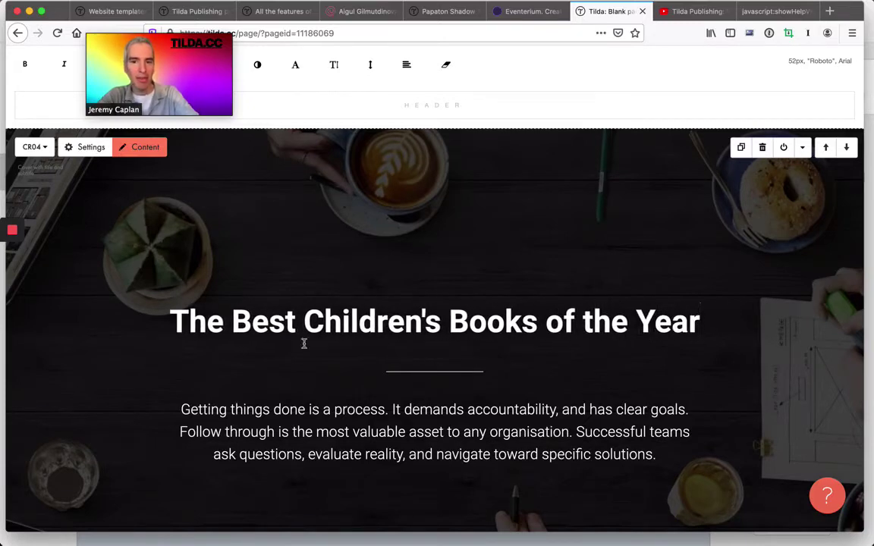
Replace the cover's description with "Here are some great reads for anyone who loves kids' books".
{"action": "double_click", "coordinate": [286, 409]}
{"action": "triple_click", "coordinate": [285, 409]}
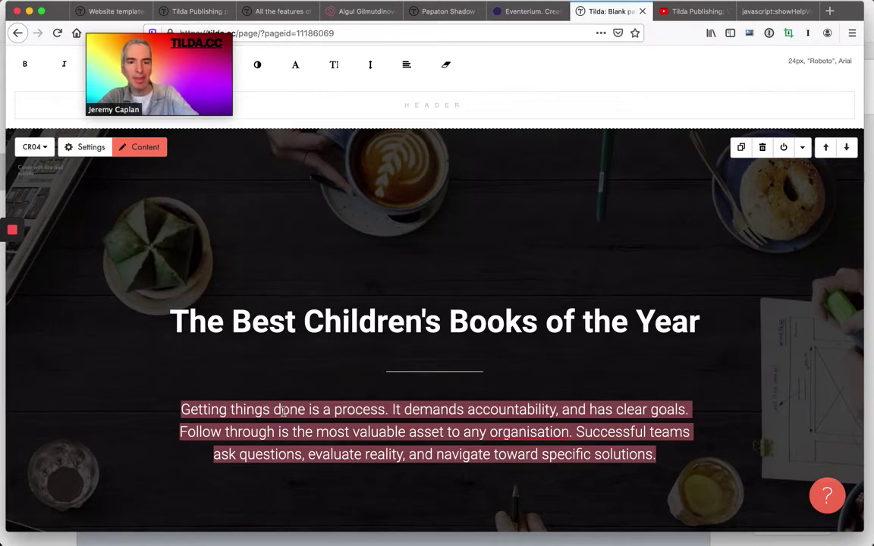
{"action": "type", "text": "Here are some gr"}
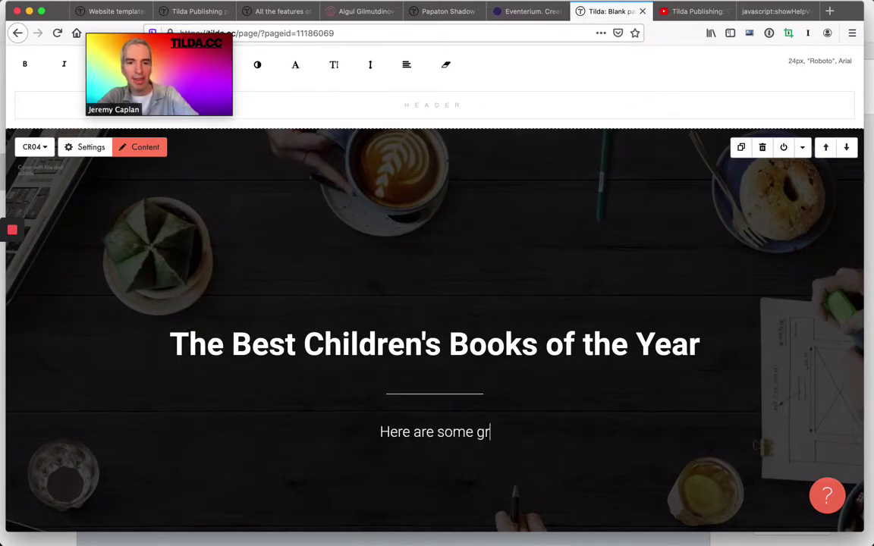
{"action": "type", "text": "eat reads for "}
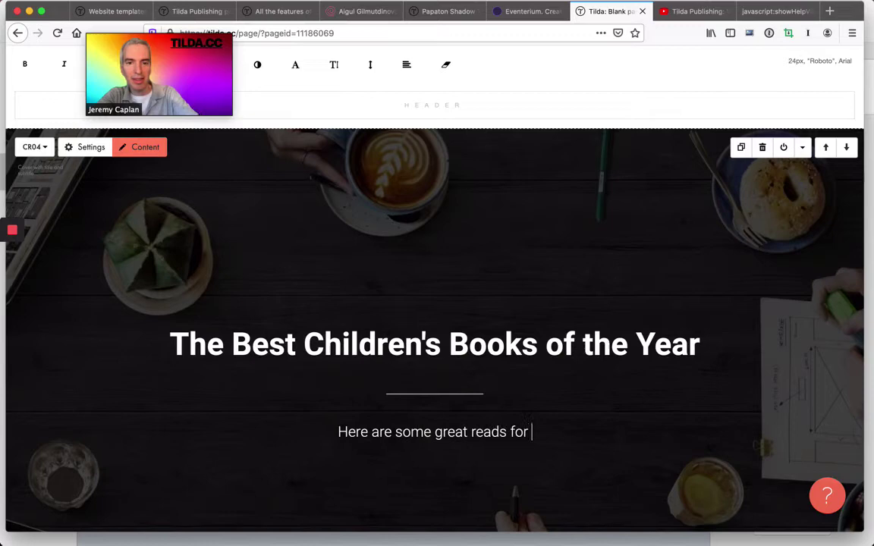
{"action": "type", "text": "anyone"}
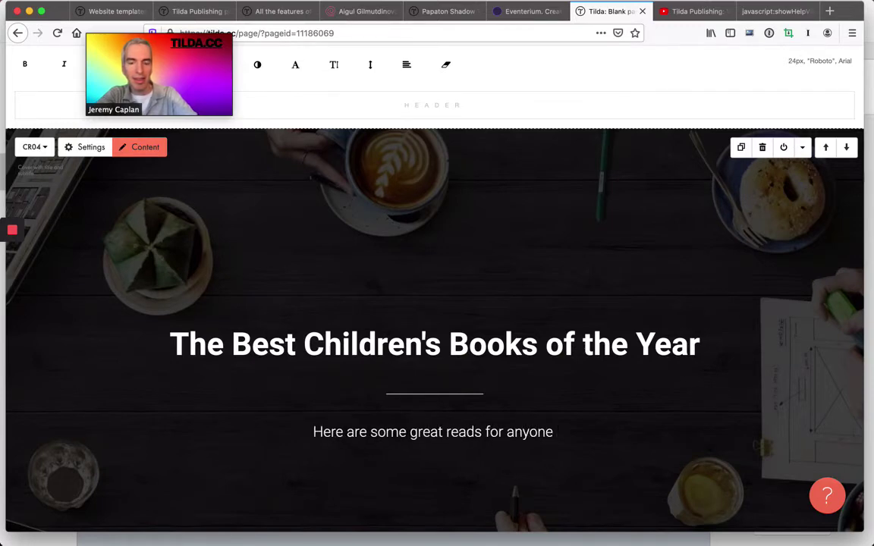
{"action": "type", "text": " who loves kids"}
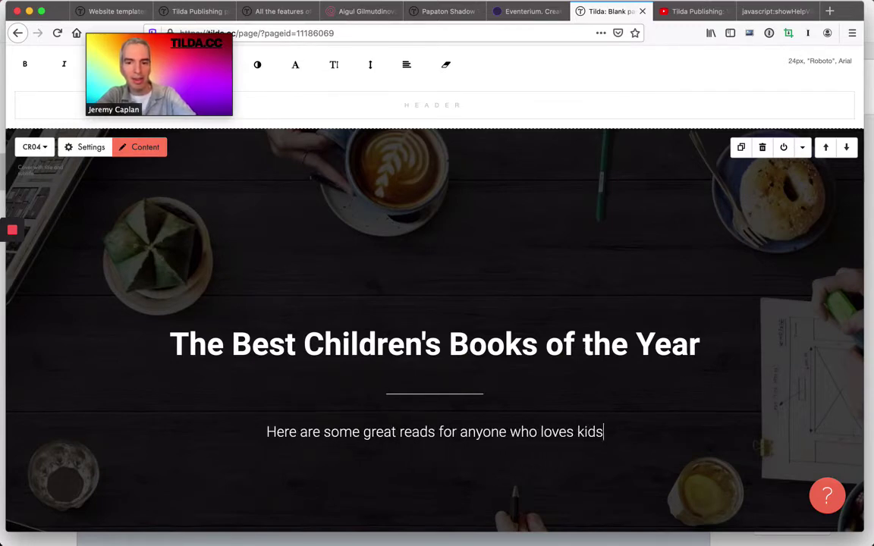
{"action": "type", "text": "' books"}
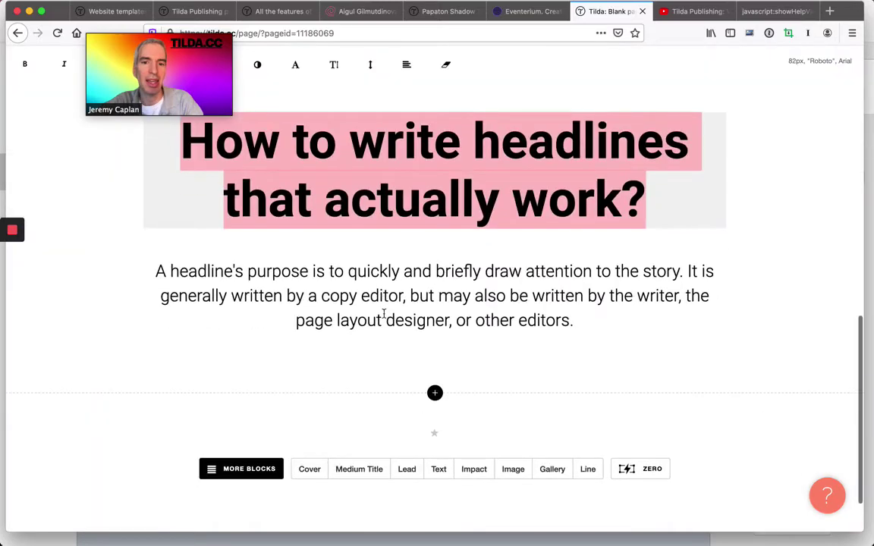
Examine the width, alignment and typography settings of the X-Large title block and close them.
{"action": "scroll", "coordinate": [357, 228], "scroll_direction": "up", "scroll_amount": 3}
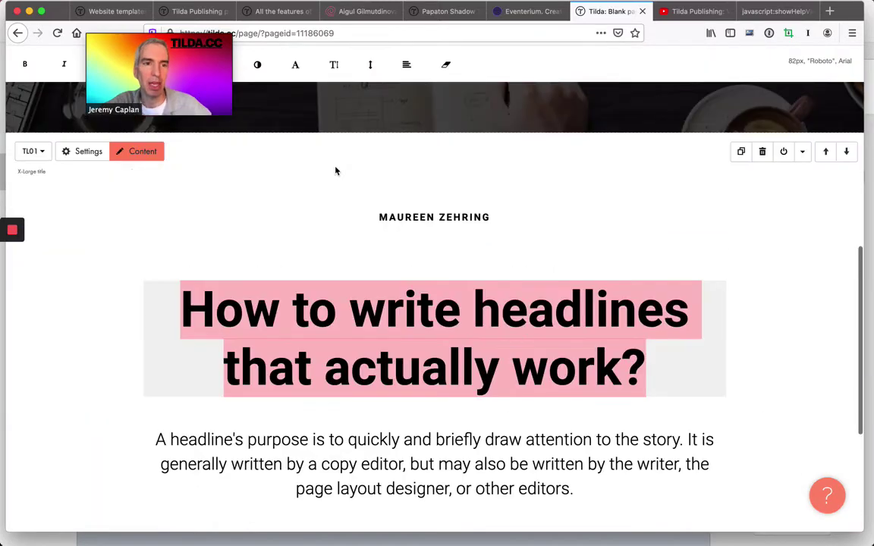
{"action": "left_click", "coordinate": [83, 151]}
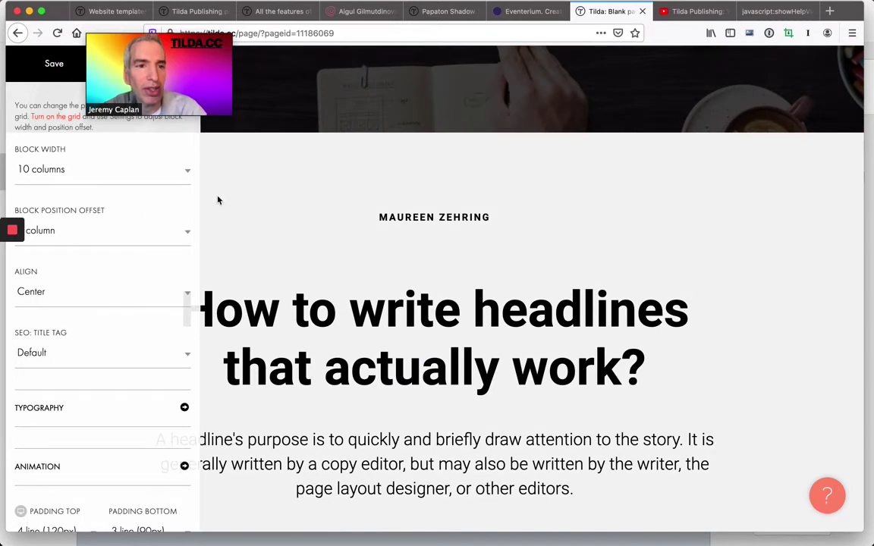
{"action": "left_click", "coordinate": [240, 197]}
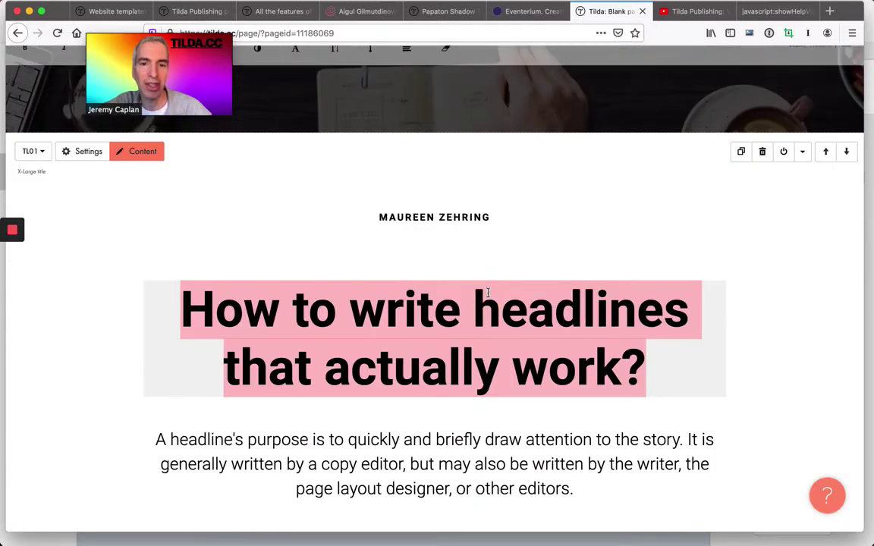
Replace the X-Large title block's headline with "How do you find the right children's book?".
{"action": "type", "text": "H"}
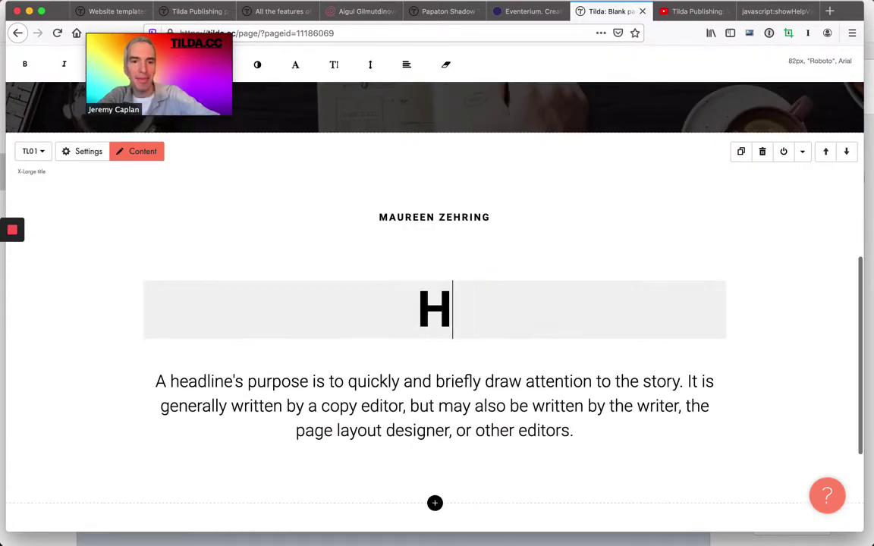
{"action": "type", "text": "ow do you find the ight"}
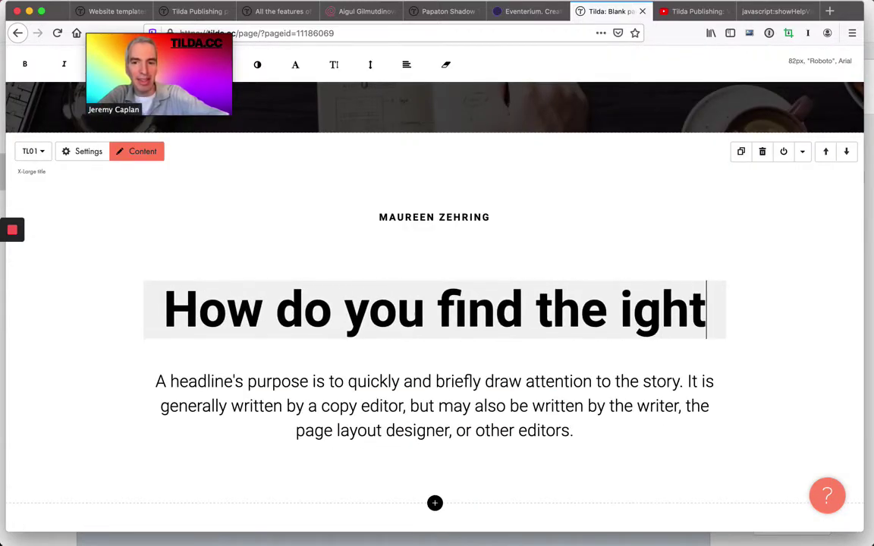
{"action": "key", "text": "BackSpace"}
{"action": "key", "text": "BackSpace"}
{"action": "key", "text": "BackSpace"}
{"action": "key", "text": "BackSpace"}
{"action": "type", "text": "right children's book"}
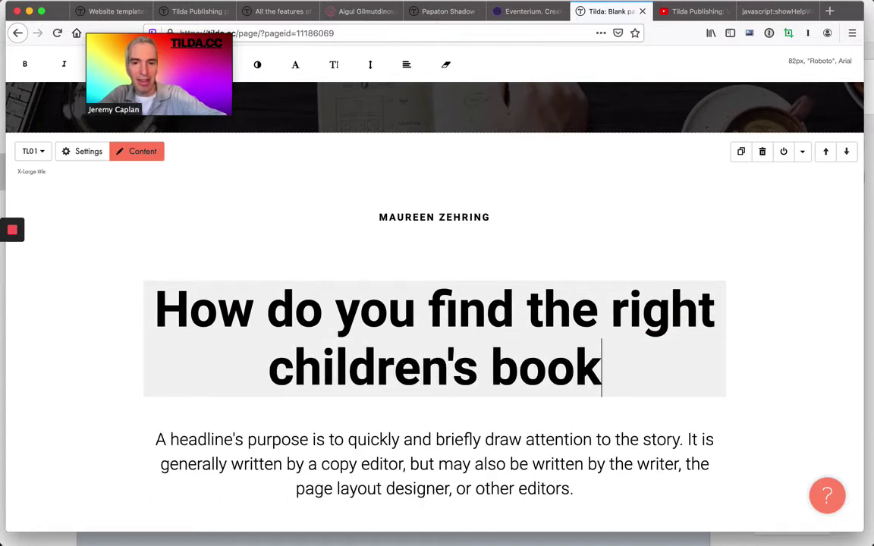
{"action": "type", "text": "?"}
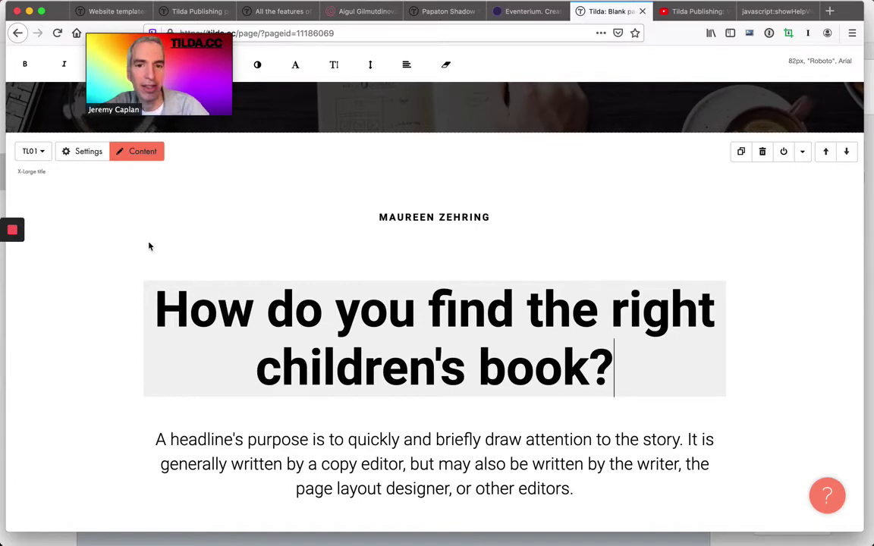
Add the Impact phrase block "Large text with thin dividers" (IP201) below the headline block.
{"action": "scroll", "coordinate": [120, 267], "scroll_direction": "down", "scroll_amount": 1}
{"action": "scroll", "coordinate": [121, 267], "scroll_direction": "up", "scroll_amount": 2}
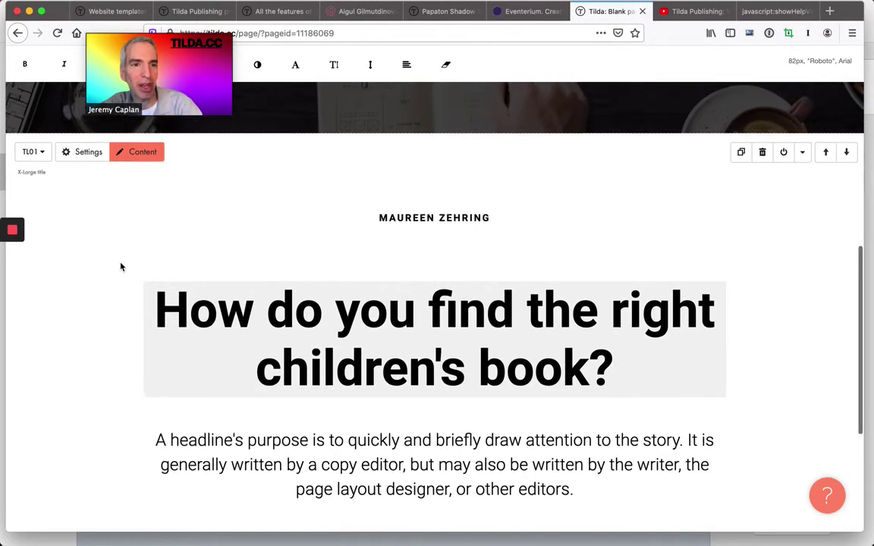
{"action": "scroll", "coordinate": [121, 267], "scroll_direction": "down", "scroll_amount": 6}
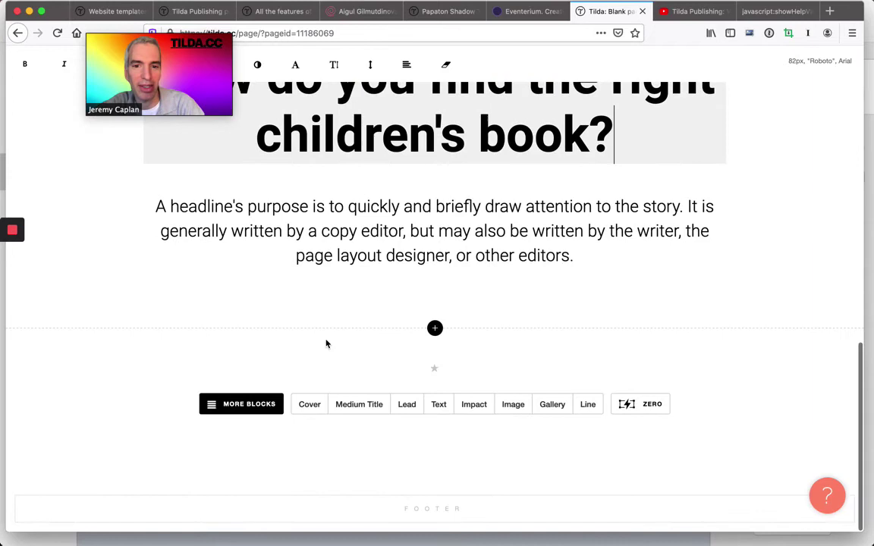
{"action": "left_click", "coordinate": [435, 330]}
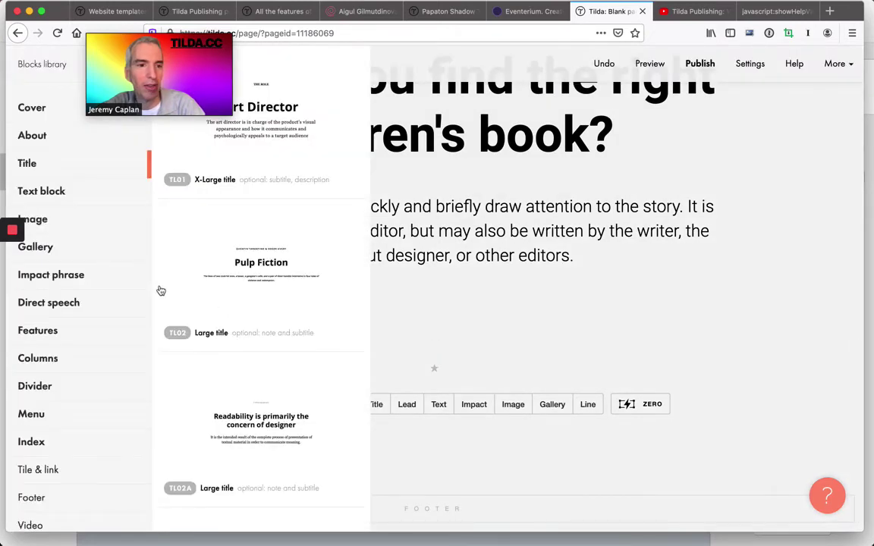
{"action": "left_click", "coordinate": [79, 276]}
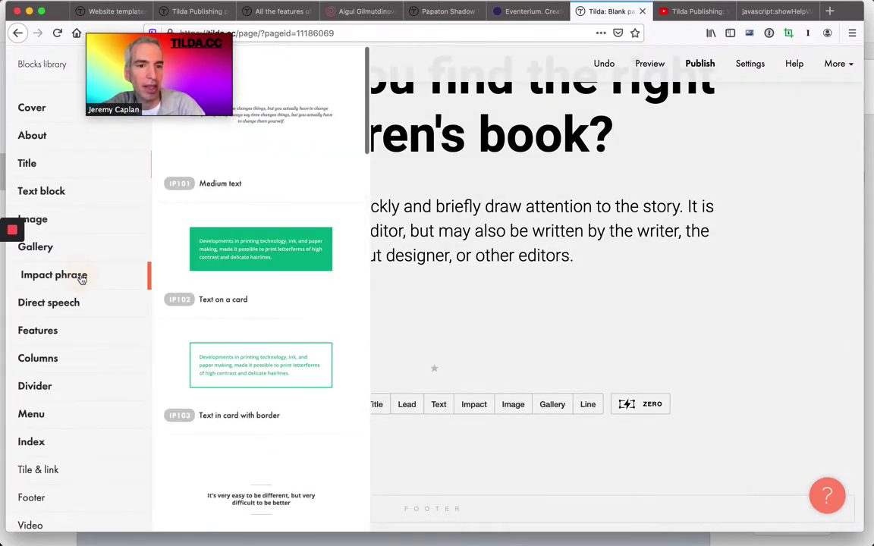
{"action": "scroll", "coordinate": [254, 361], "scroll_direction": "down", "scroll_amount": 5}
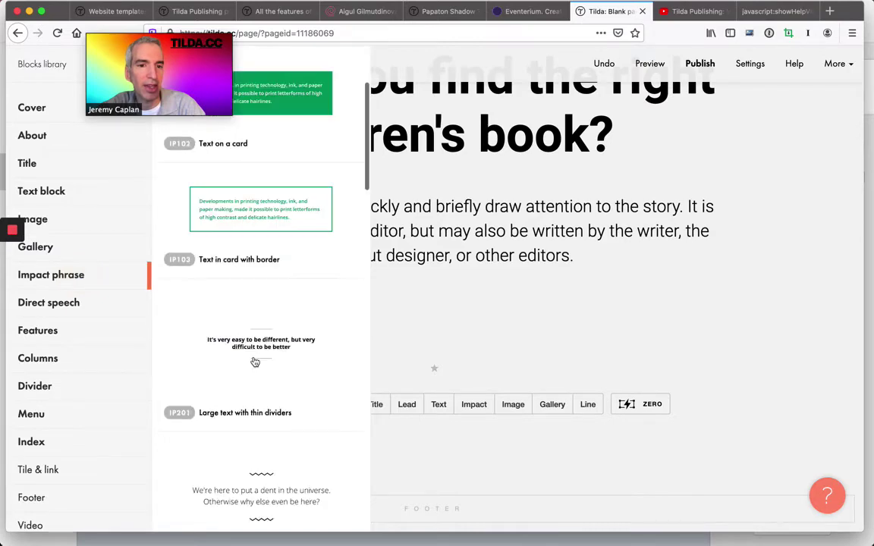
{"action": "left_click", "coordinate": [244, 259]}
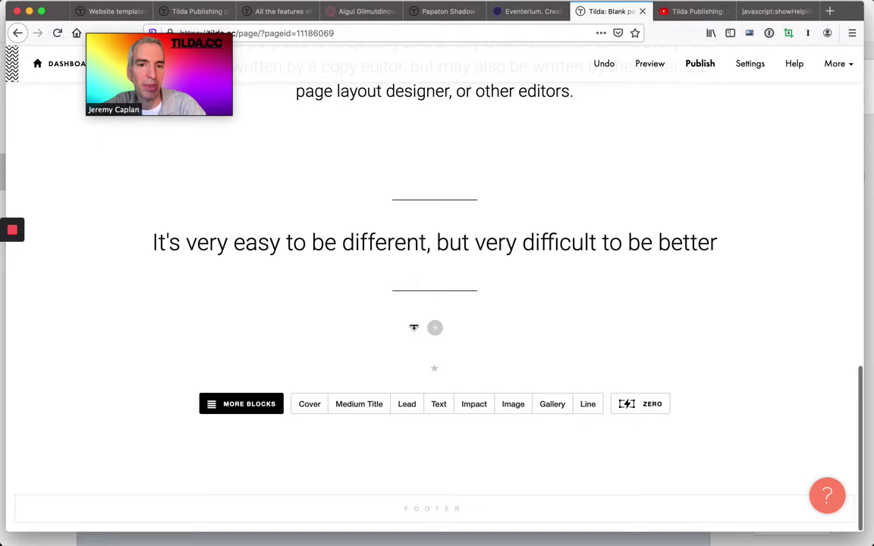
Add the Gallery block "Images in three columns" (GL03) below the impact phrase.
{"action": "left_click", "coordinate": [433, 327]}
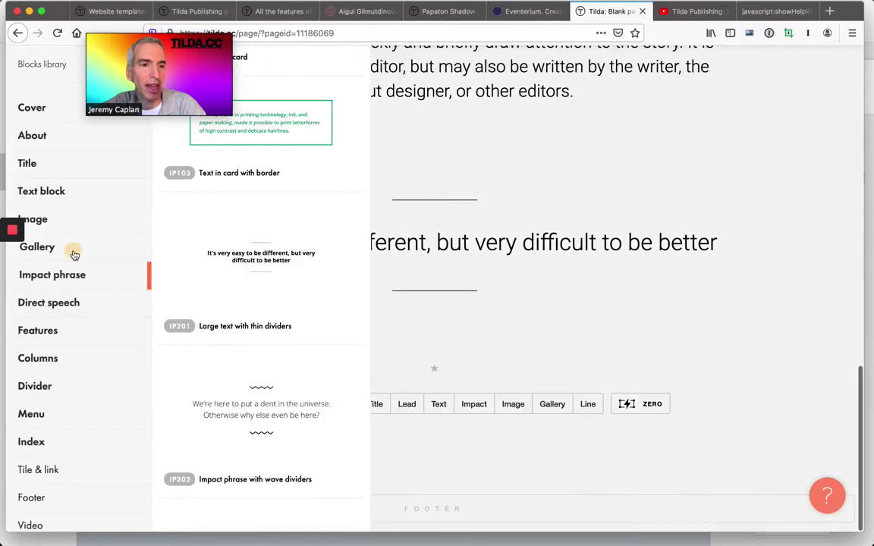
{"action": "left_click", "coordinate": [72, 249]}
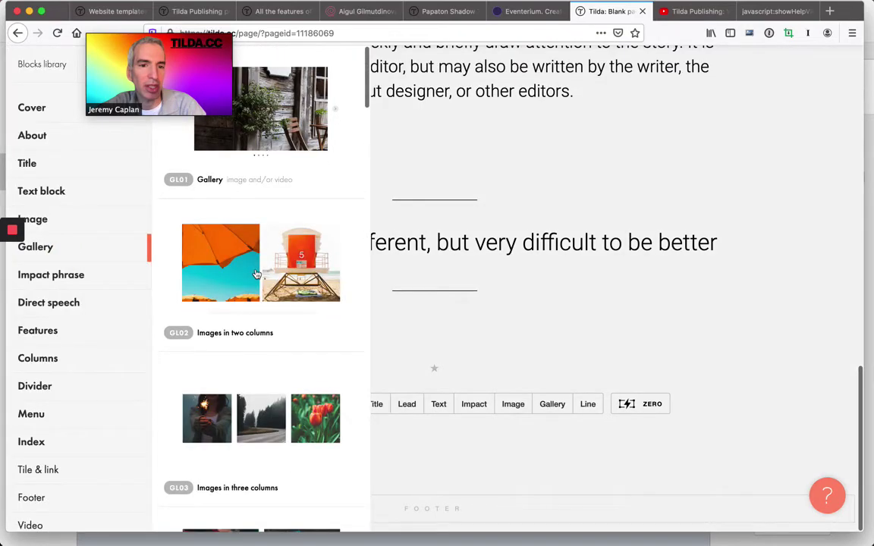
{"action": "left_click", "coordinate": [250, 414]}
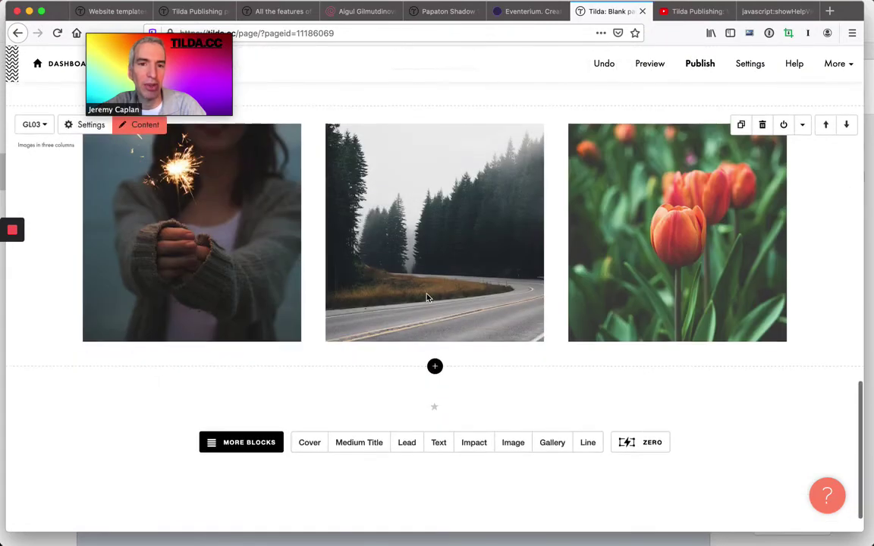
Add the Features block "Two column cards" (FR208) below the three-column image gallery.
{"action": "left_click", "coordinate": [434, 332]}
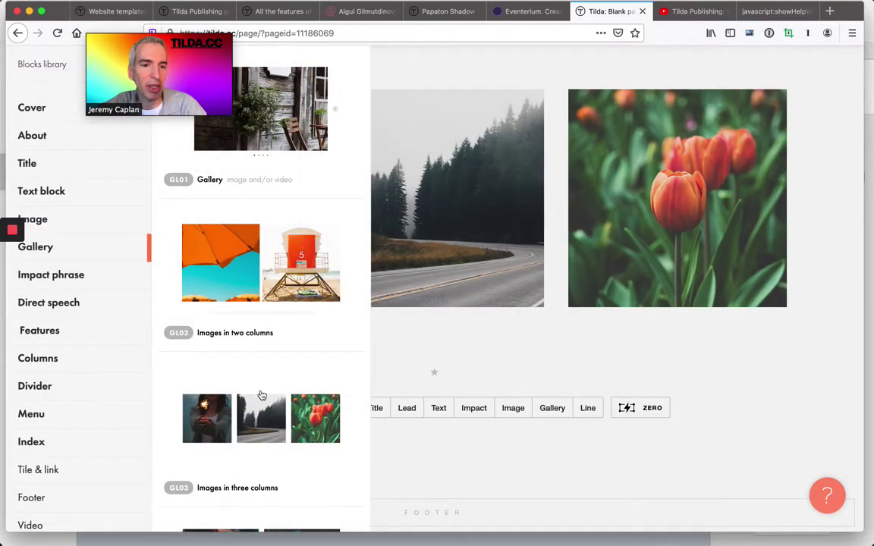
{"action": "scroll", "coordinate": [261, 395], "scroll_direction": "down", "scroll_amount": 15}
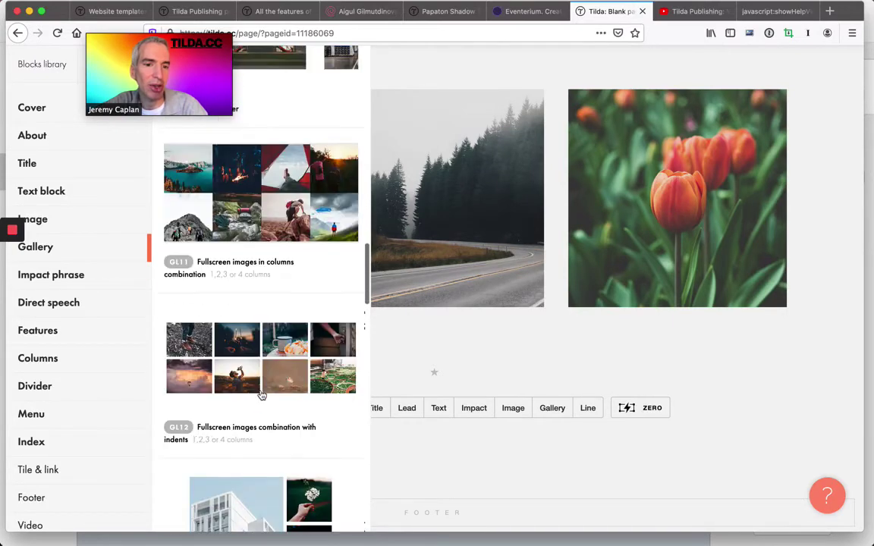
{"action": "scroll", "coordinate": [262, 395], "scroll_direction": "down", "scroll_amount": 1}
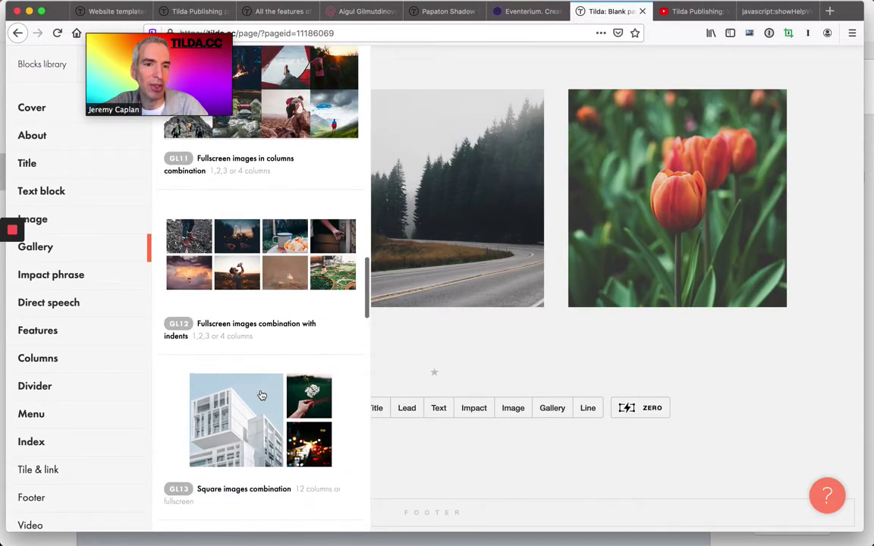
{"action": "scroll", "coordinate": [261, 395], "scroll_direction": "down", "scroll_amount": 6}
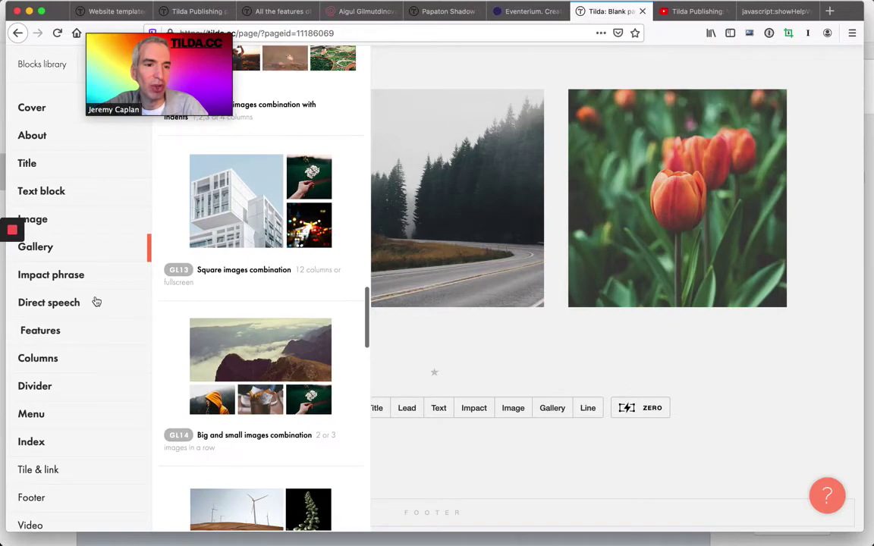
{"action": "scroll", "coordinate": [93, 300], "scroll_direction": "down", "scroll_amount": 1}
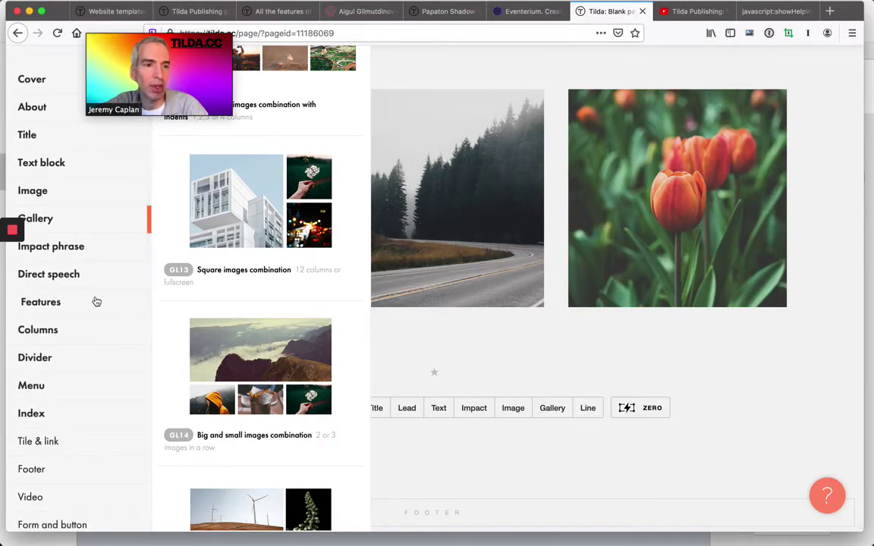
{"action": "left_click", "coordinate": [91, 308]}
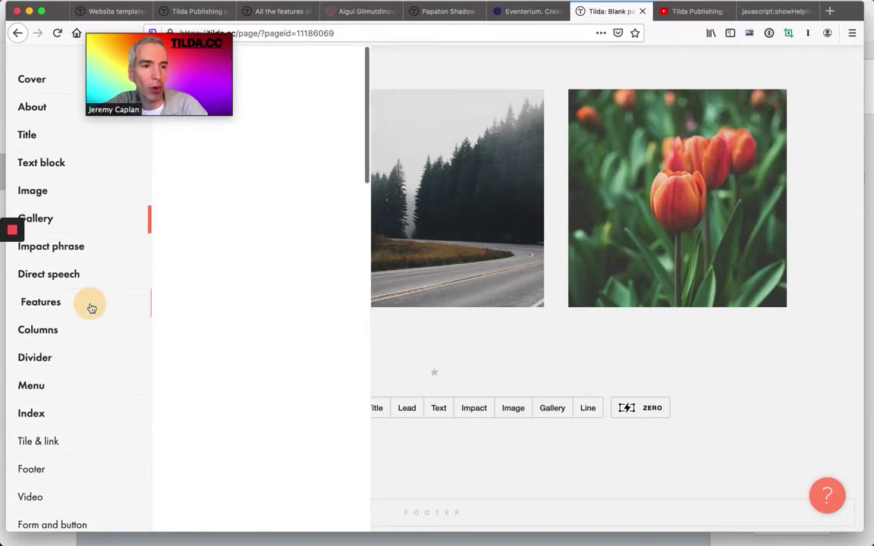
{"action": "scroll", "coordinate": [260, 279], "scroll_direction": "down", "scroll_amount": 10}
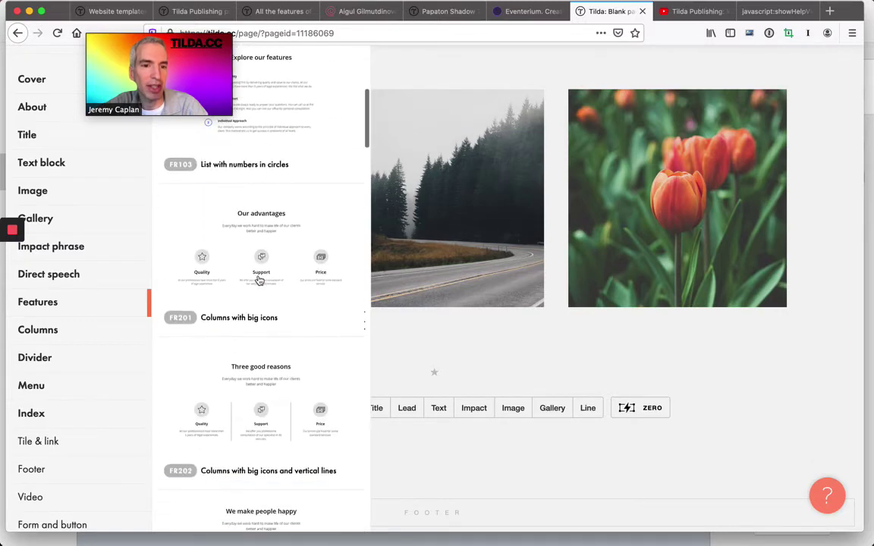
{"action": "scroll", "coordinate": [259, 281], "scroll_direction": "down", "scroll_amount": 5}
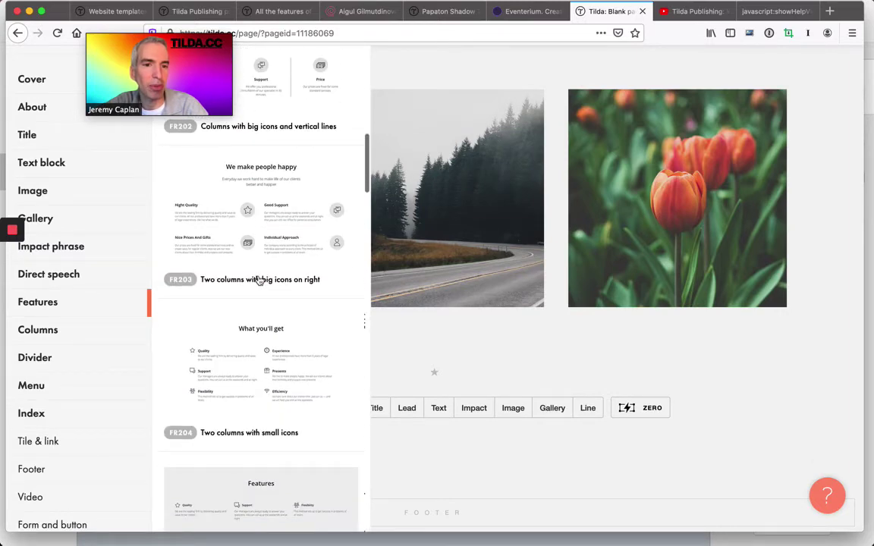
{"action": "scroll", "coordinate": [260, 280], "scroll_direction": "down", "scroll_amount": 5}
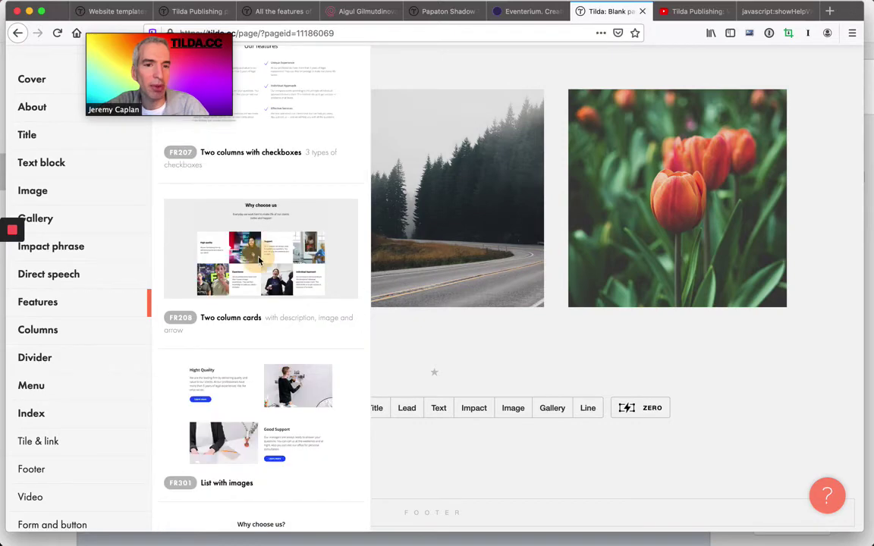
{"action": "left_click", "coordinate": [258, 261]}
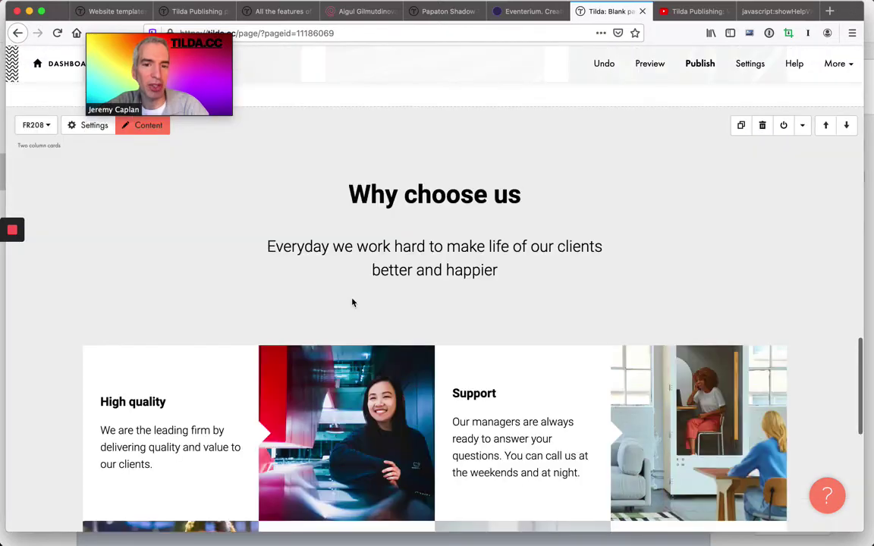
Look over the new Two column cards block and the block categories available for insertion beneath it.
{"action": "scroll", "coordinate": [289, 325], "scroll_direction": "down", "scroll_amount": 3}
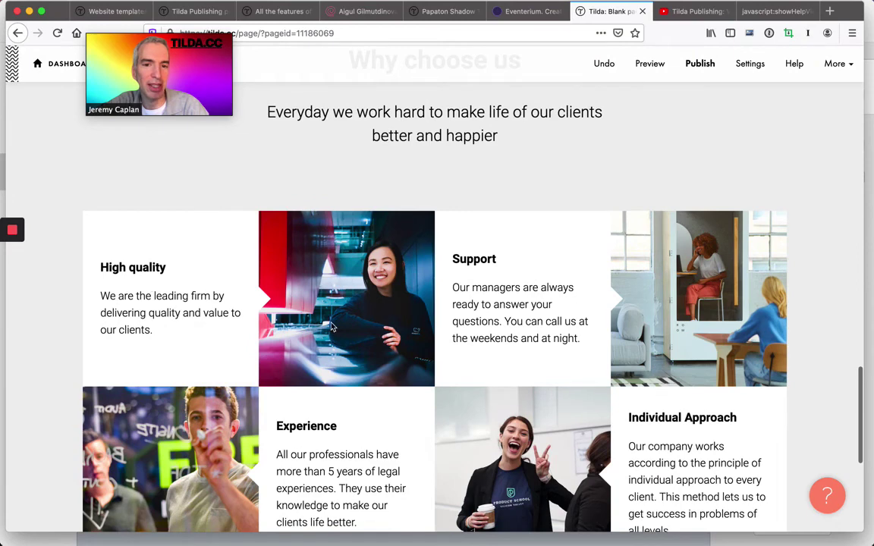
{"action": "scroll", "coordinate": [307, 295], "scroll_direction": "down", "scroll_amount": 3}
{"action": "scroll", "coordinate": [315, 250], "scroll_direction": "down", "scroll_amount": 1}
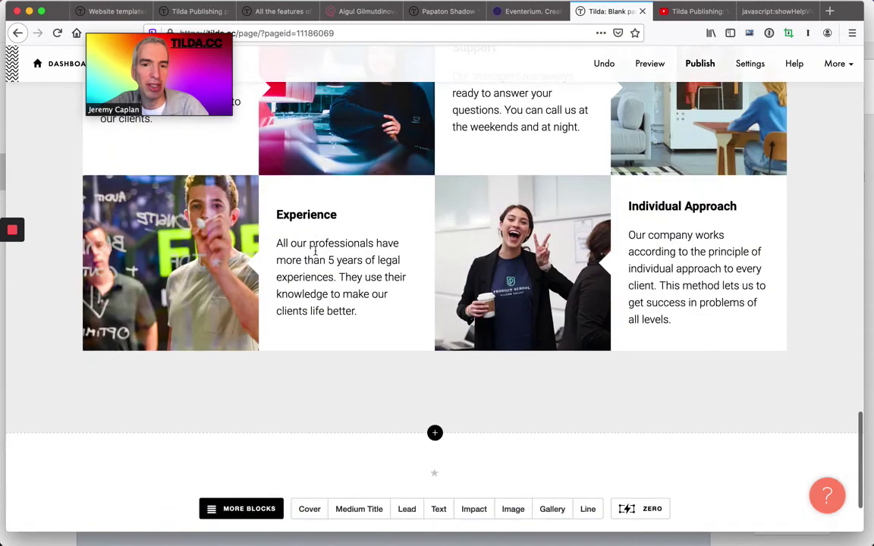
{"action": "left_click", "coordinate": [435, 433]}
{"action": "scroll", "coordinate": [85, 326], "scroll_direction": "down", "scroll_amount": 2}
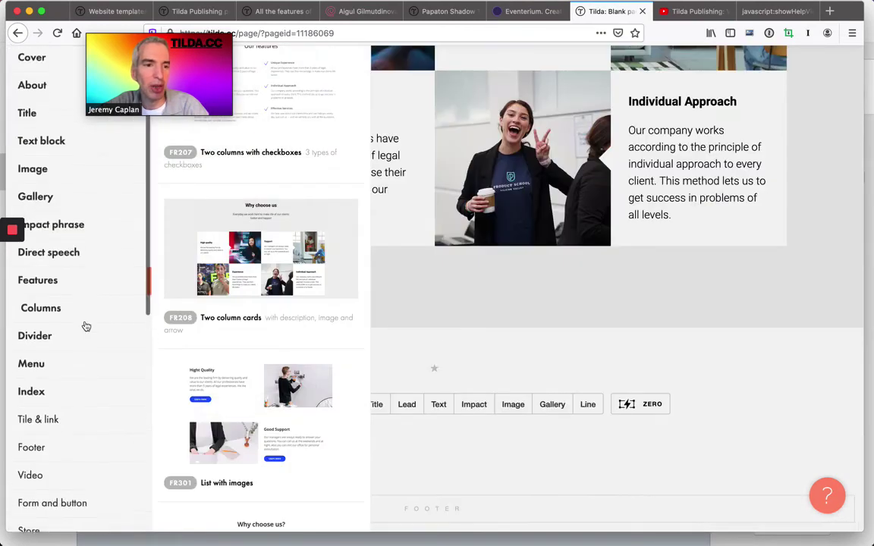
{"action": "scroll", "coordinate": [86, 326], "scroll_direction": "down", "scroll_amount": 1}
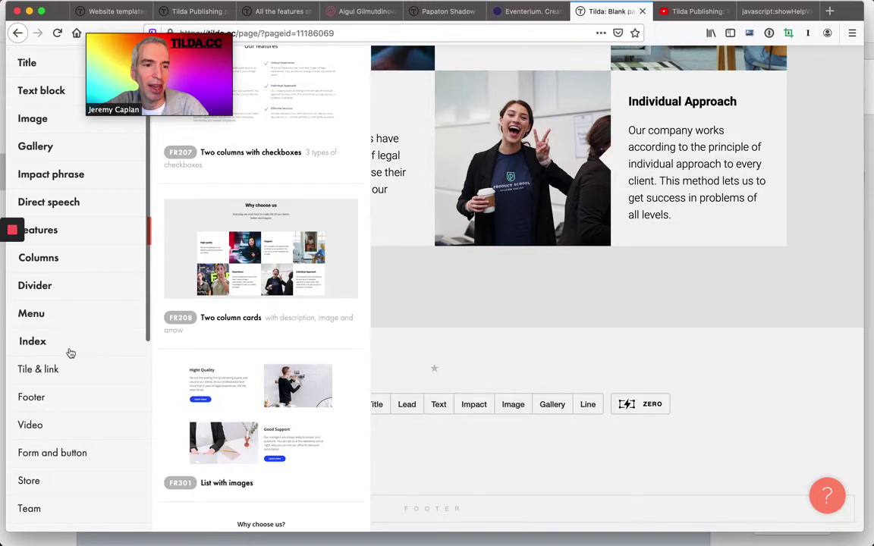
{"action": "scroll", "coordinate": [70, 342], "scroll_direction": "down", "scroll_amount": 3}
{"action": "scroll", "coordinate": [67, 265], "scroll_direction": "up", "scroll_amount": 5}
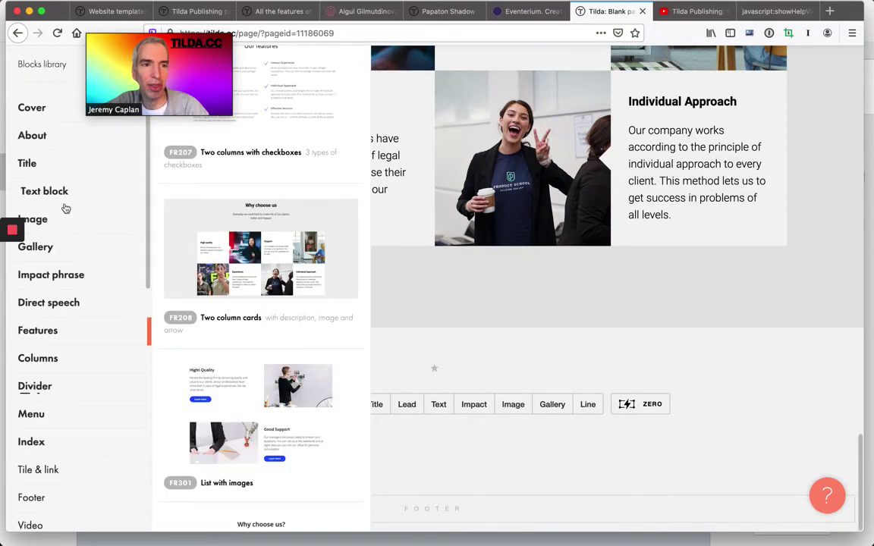
Examine the call-to-action, subscription and lead capture blocks under Form and button, plus the Contacts blocks.
{"action": "scroll", "coordinate": [269, 318], "scroll_direction": "down", "scroll_amount": 10}
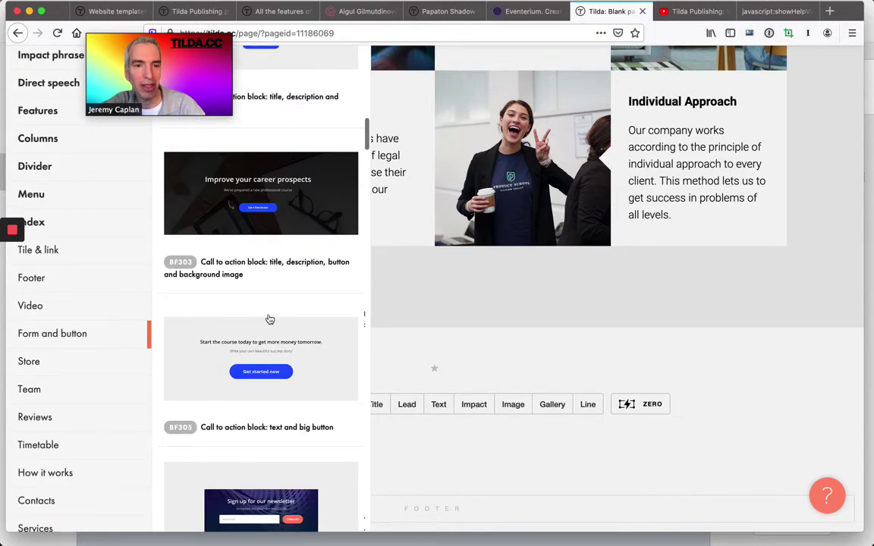
{"action": "scroll", "coordinate": [269, 319], "scroll_direction": "down", "scroll_amount": 5}
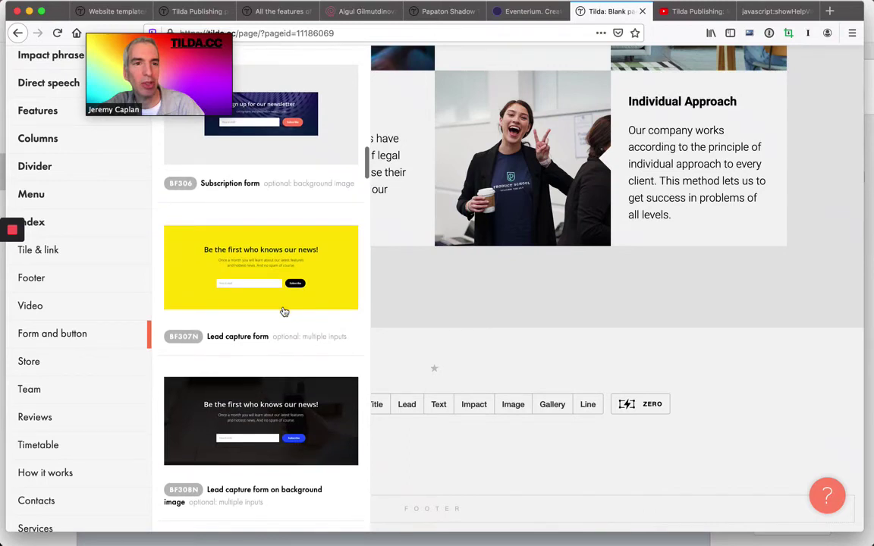
{"action": "scroll", "coordinate": [283, 311], "scroll_direction": "down", "scroll_amount": 3}
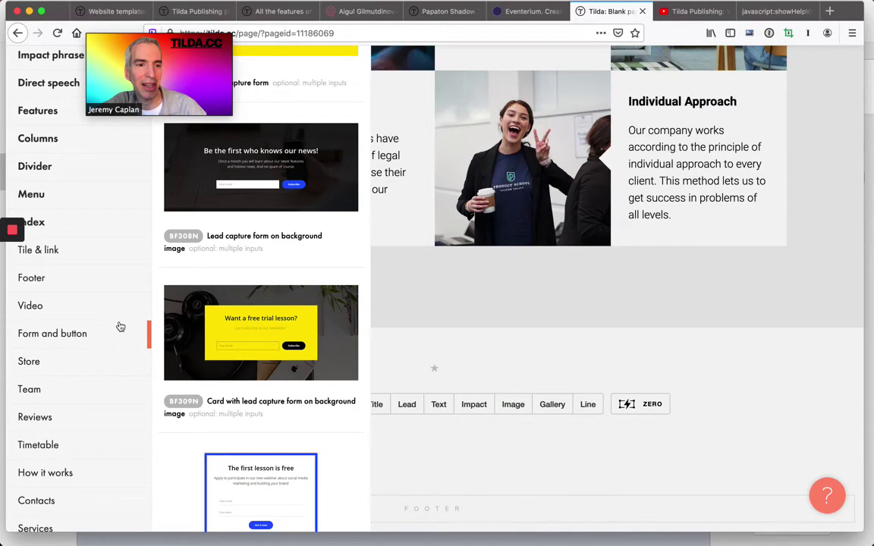
{"action": "scroll", "coordinate": [98, 318], "scroll_direction": "down", "scroll_amount": 5}
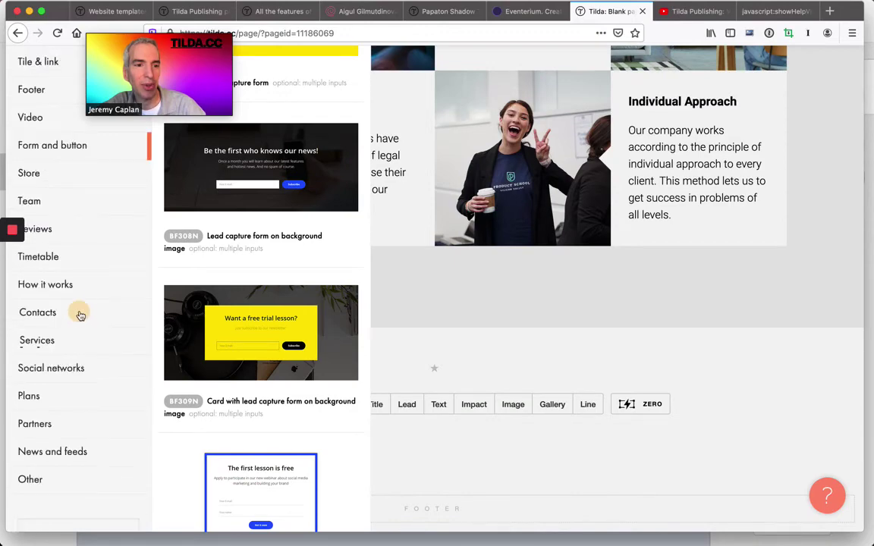
{"action": "left_click", "coordinate": [78, 312]}
{"action": "scroll", "coordinate": [303, 318], "scroll_direction": "down", "scroll_amount": 2}
{"action": "scroll", "coordinate": [335, 322], "scroll_direction": "down", "scroll_amount": 3}
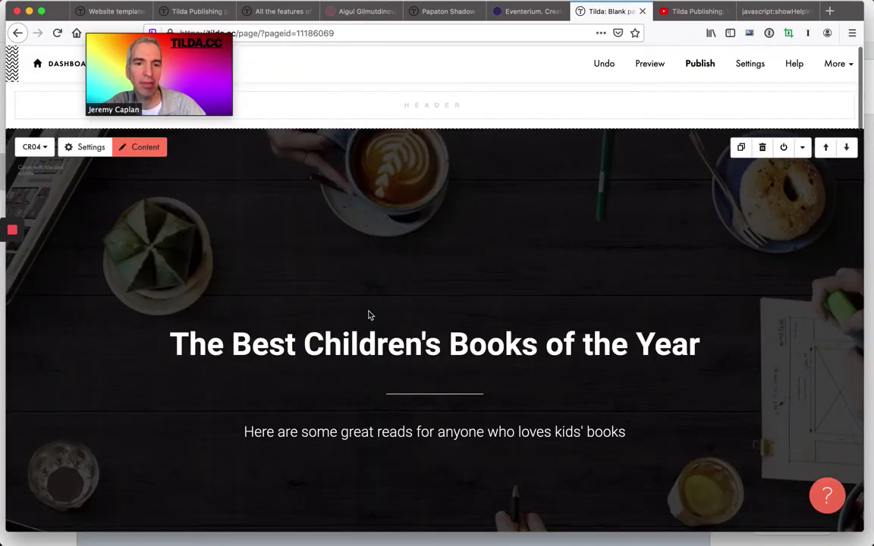
Review the children's books page from its cover down to the image gallery and return to the cover.
{"action": "scroll", "coordinate": [369, 314], "scroll_direction": "down", "scroll_amount": 10}
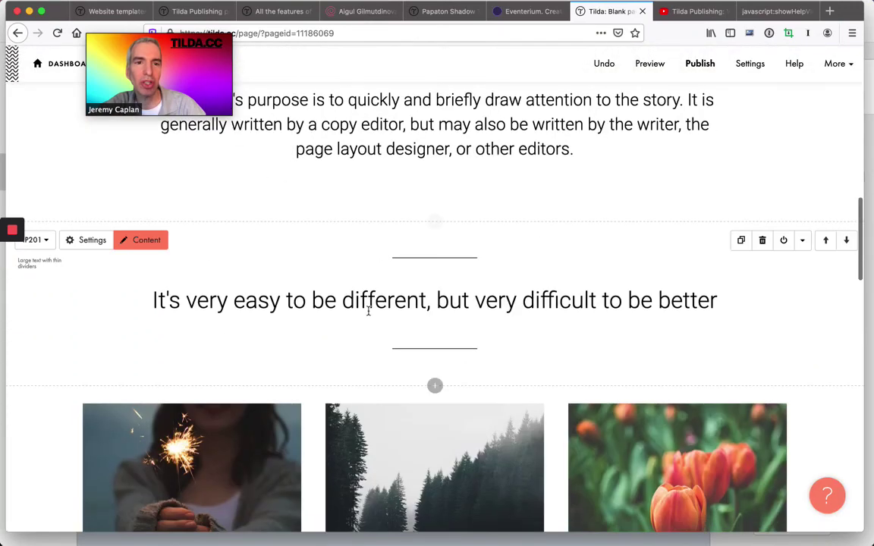
{"action": "scroll", "coordinate": [369, 311], "scroll_direction": "up", "scroll_amount": 10}
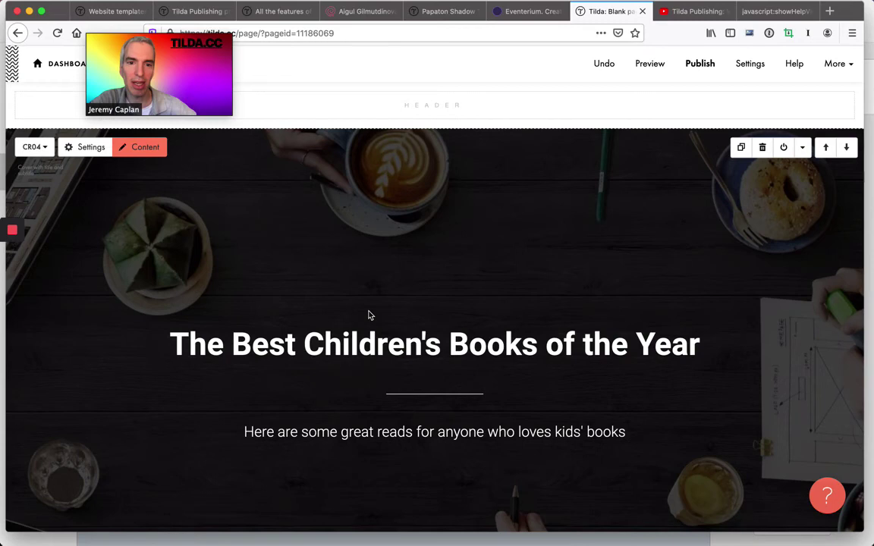
{"action": "mouse_move", "coordinate": [318, 543]}
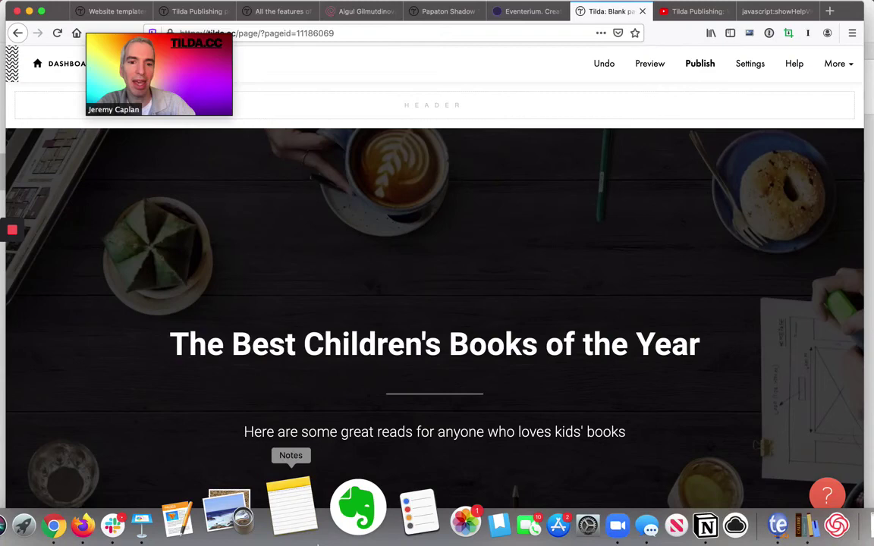
Examine the annually billed Free, Personal and Business plans on the Tilda pricing page.
{"action": "key", "text": "super+3"}
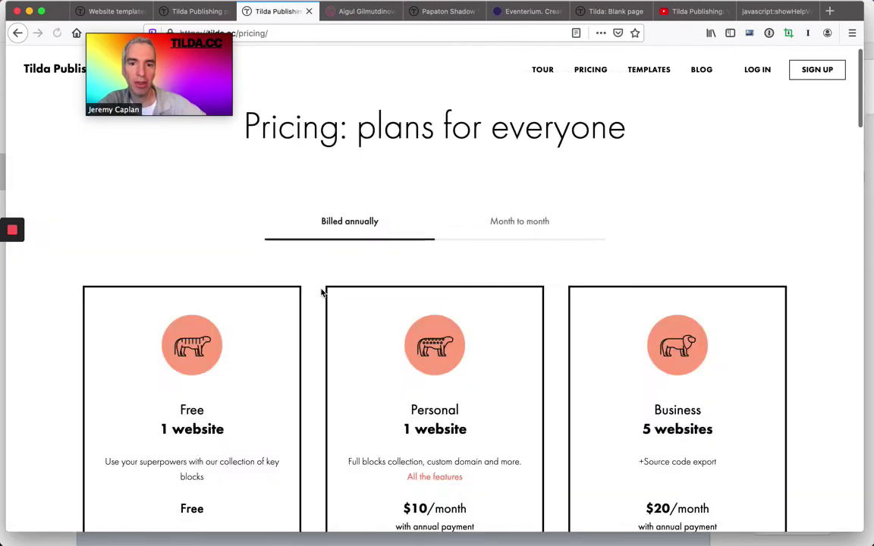
{"action": "key", "text": "super+7"}
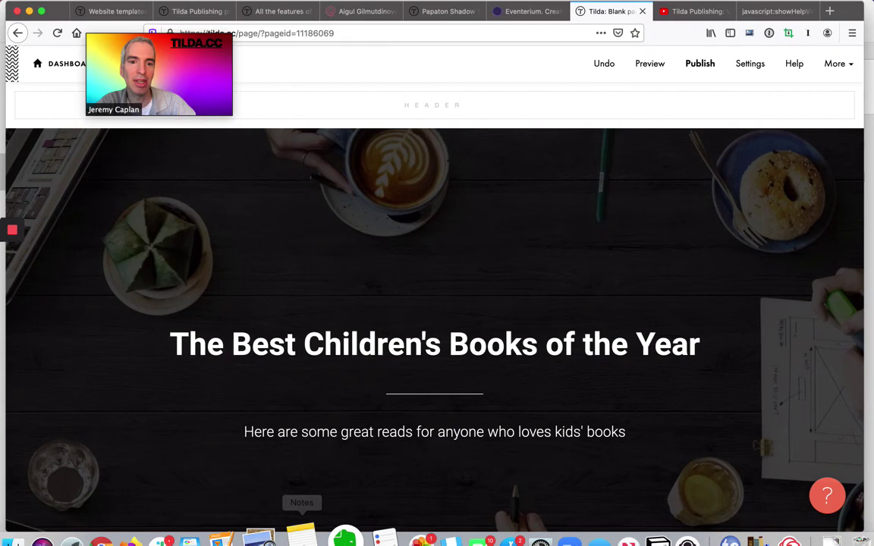
{"action": "key", "text": "super+3"}
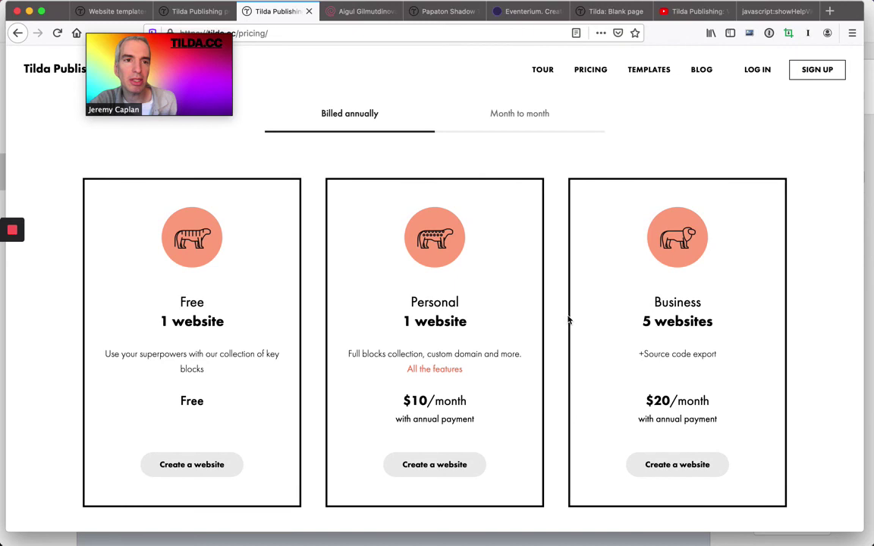
{"action": "scroll", "coordinate": [568, 320], "scroll_direction": "up", "scroll_amount": 3}
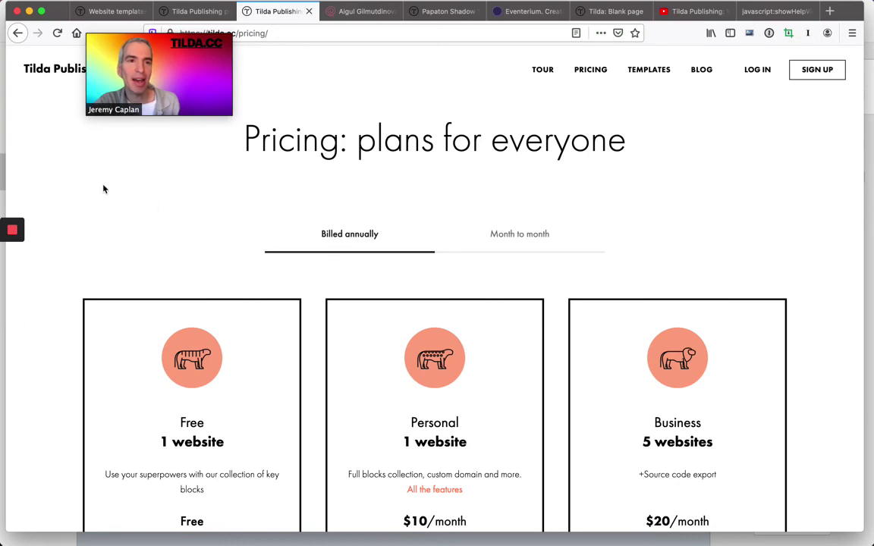
Open the Tilda home page from the other open pricing page.
{"action": "key", "text": "ctrl+shift+Tab"}
{"action": "scroll", "coordinate": [308, 226], "scroll_direction": "up", "scroll_amount": 10}
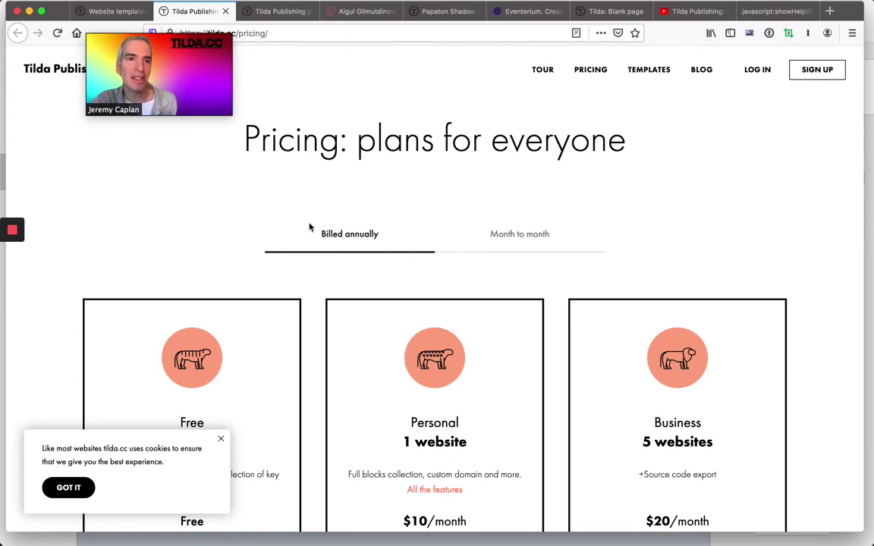
{"action": "left_click", "coordinate": [40, 75]}
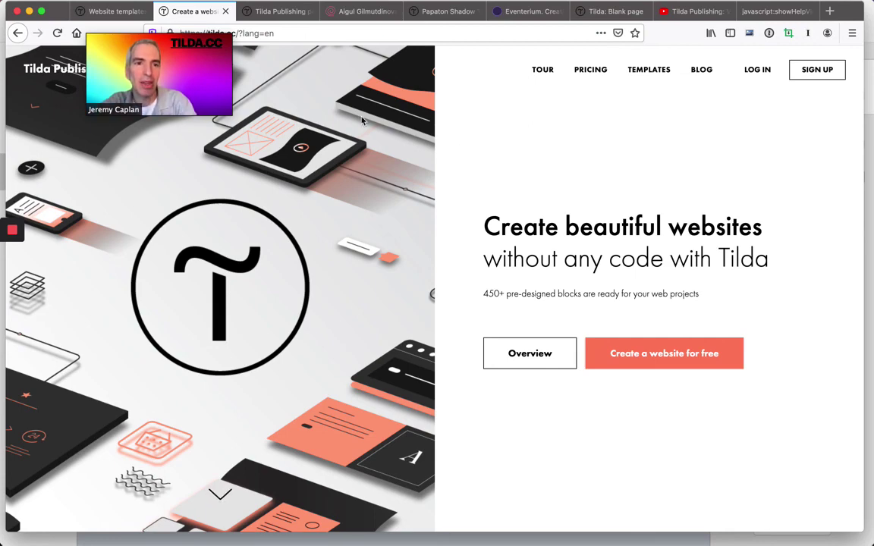
{"action": "mouse_move", "coordinate": [162, 108]}
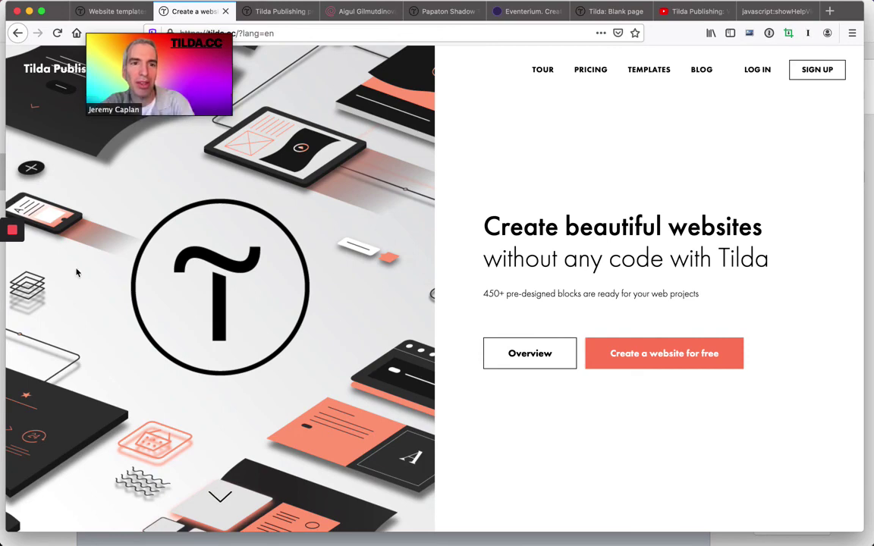